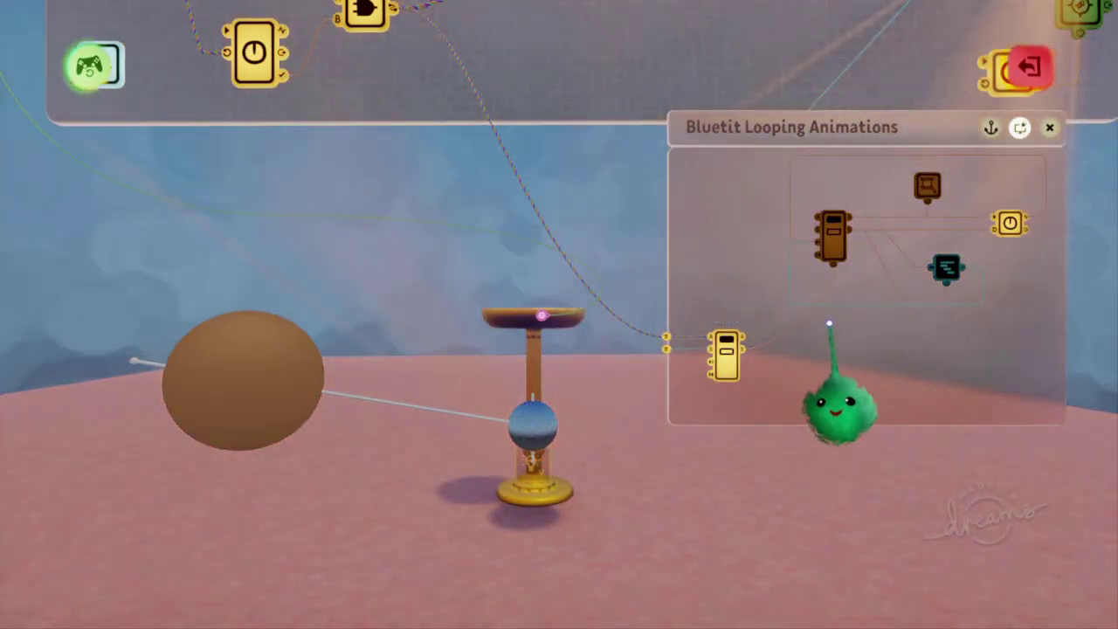
Step: Add a new timeline to the Bluetit Looping Animations microchip, below the existing Drink timeline gadget
scroll(638, 323, down, 4)
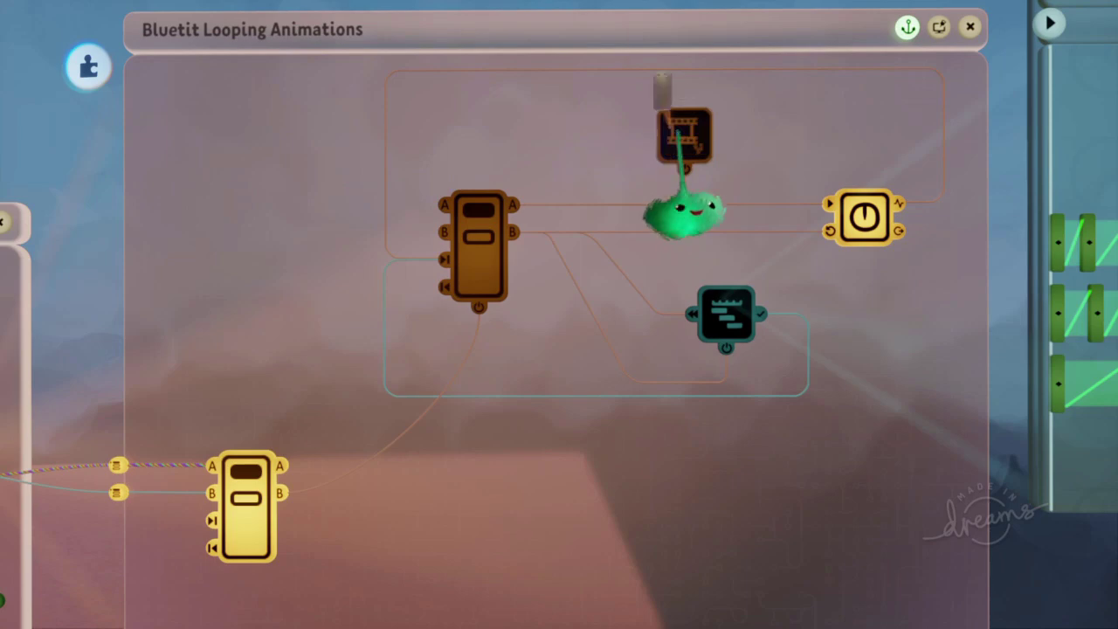
scroll(679, 132, down, 4)
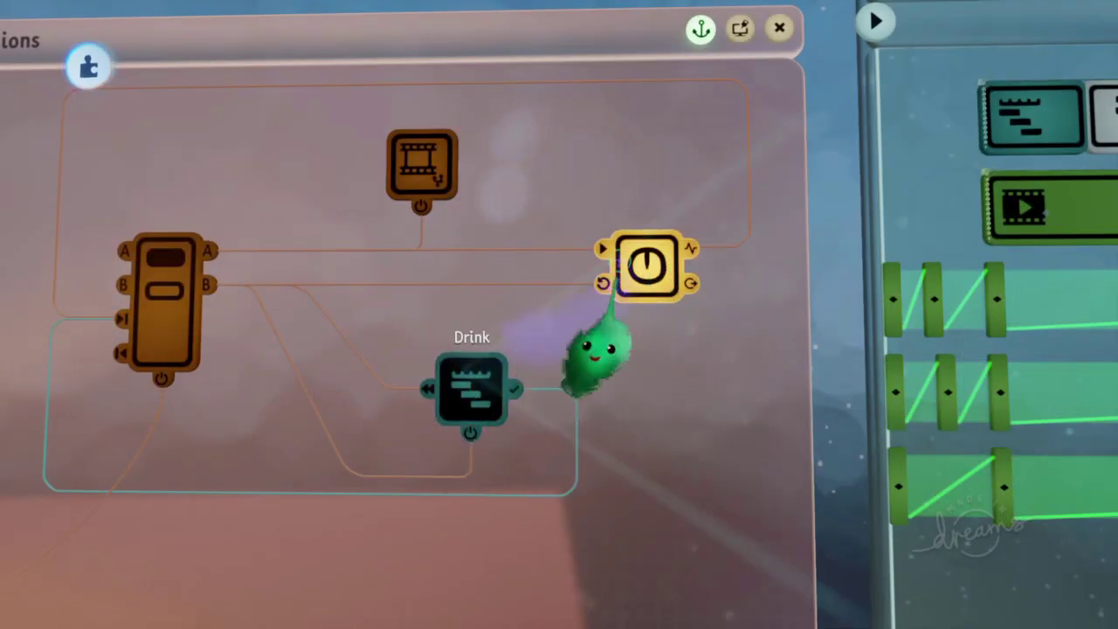
click(646, 266)
scroll(488, 398, down, 5)
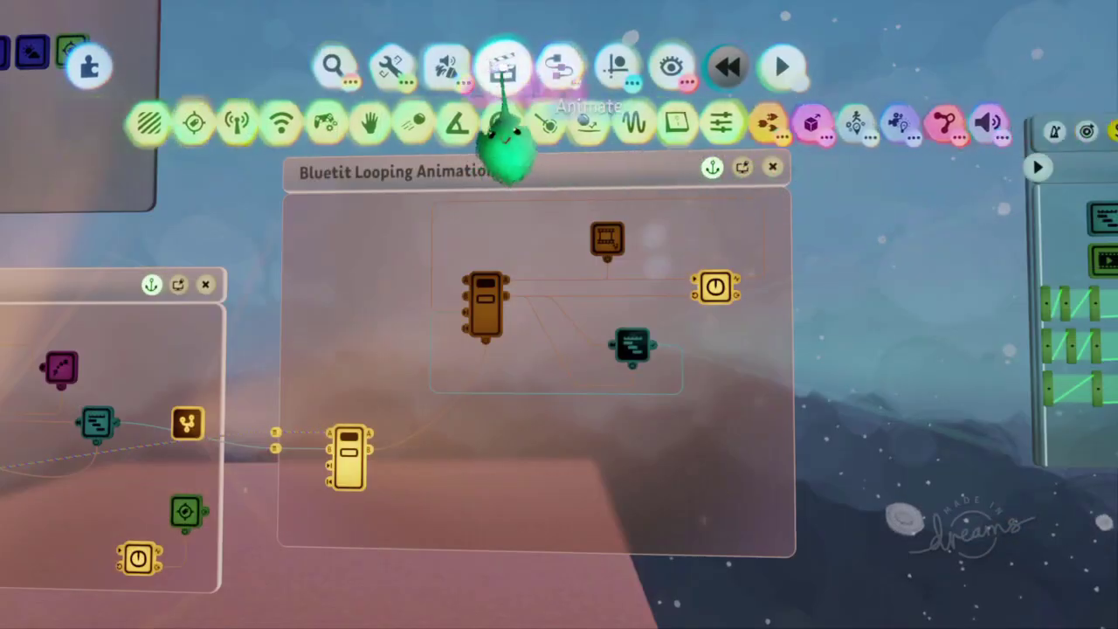
click(503, 70)
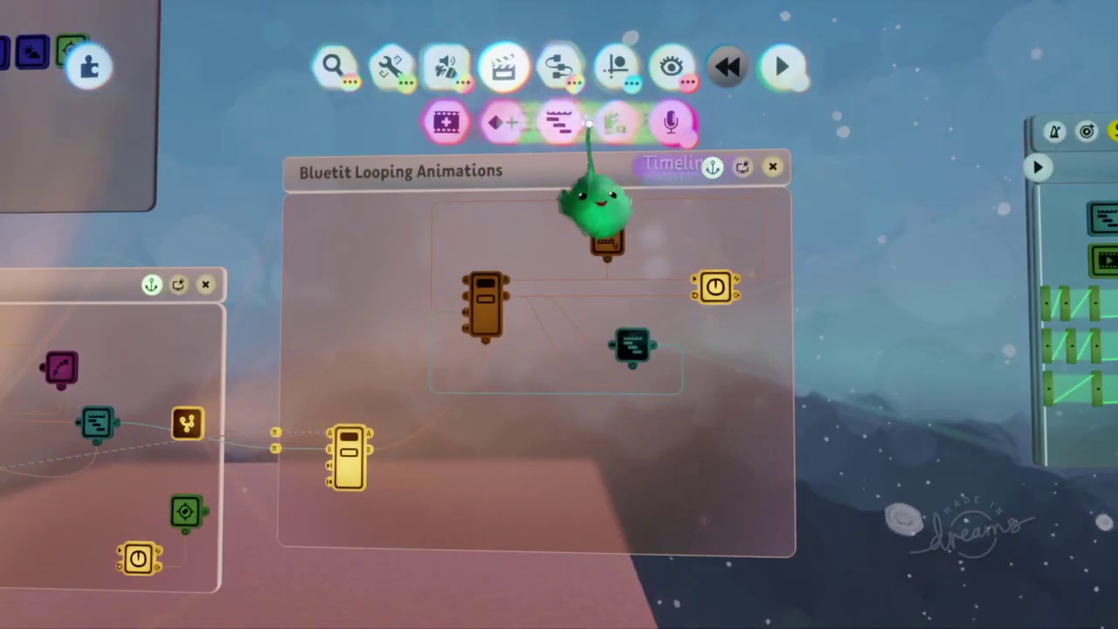
click(562, 123)
click(591, 460)
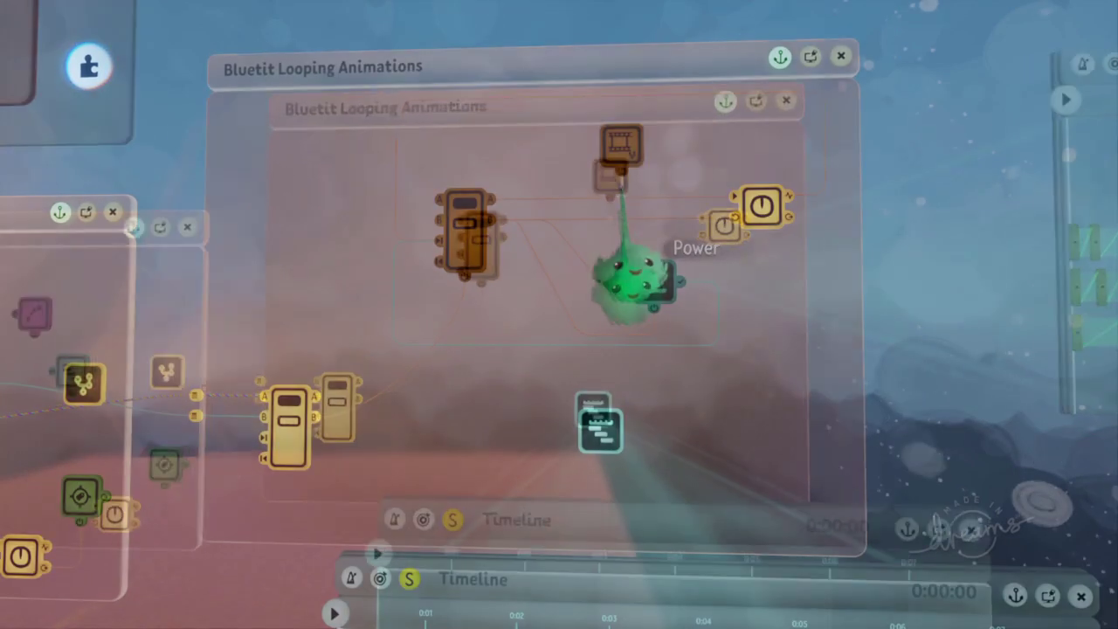
Step: Place the Idle animation gadget at the start of the new timeline, widen the timeline and stretch the clip to about 8.7 seconds
drag(632, 209, 397, 537)
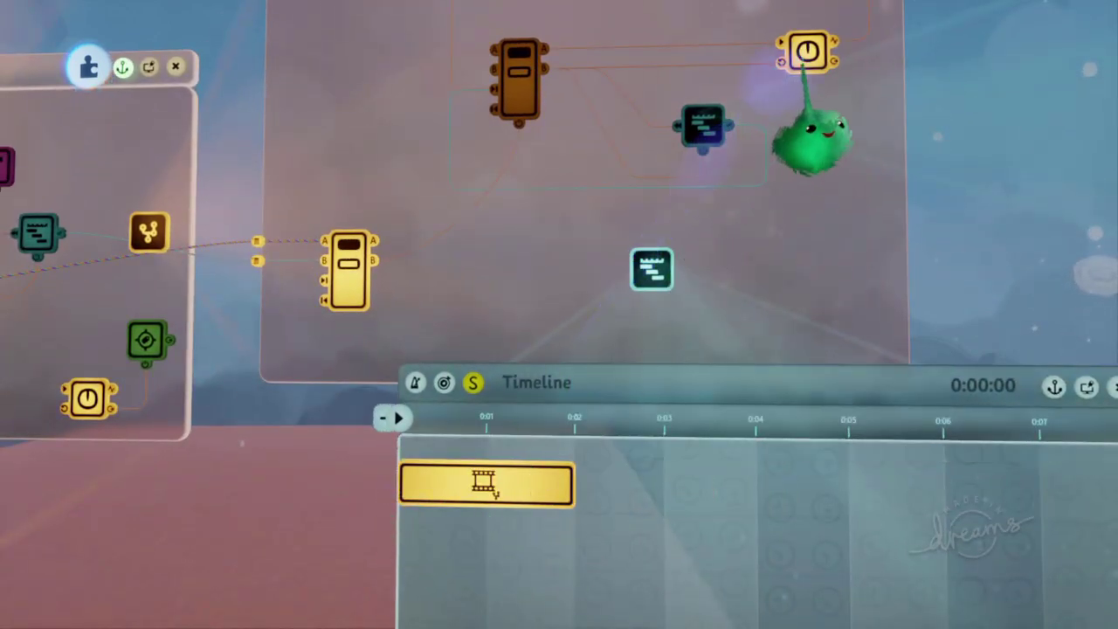
click(807, 53)
key(Escape)
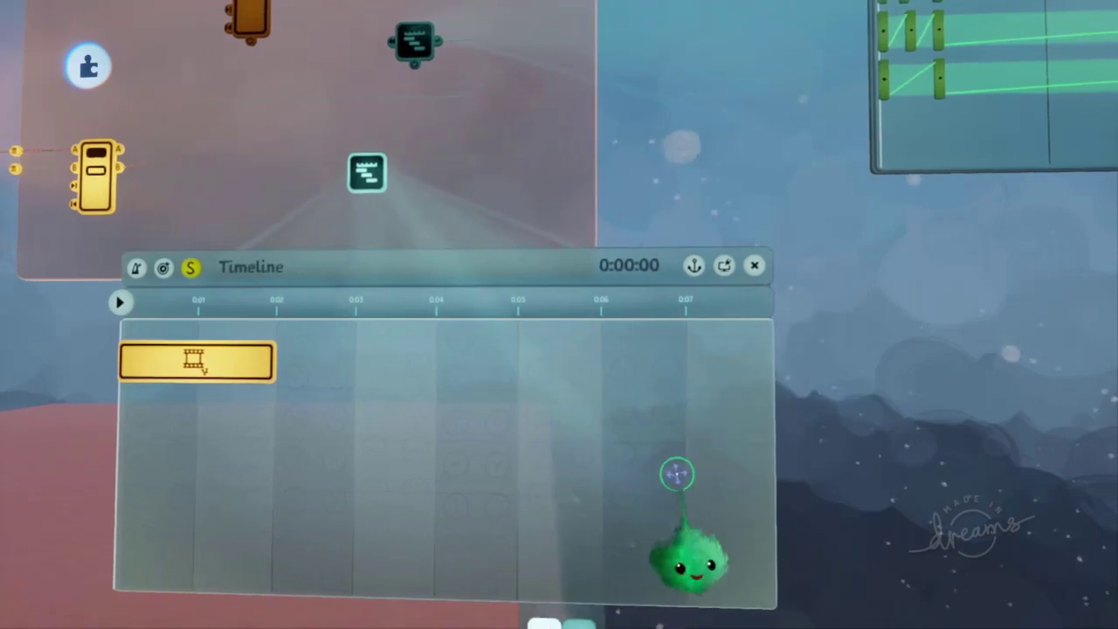
drag(798, 455, 1033, 458)
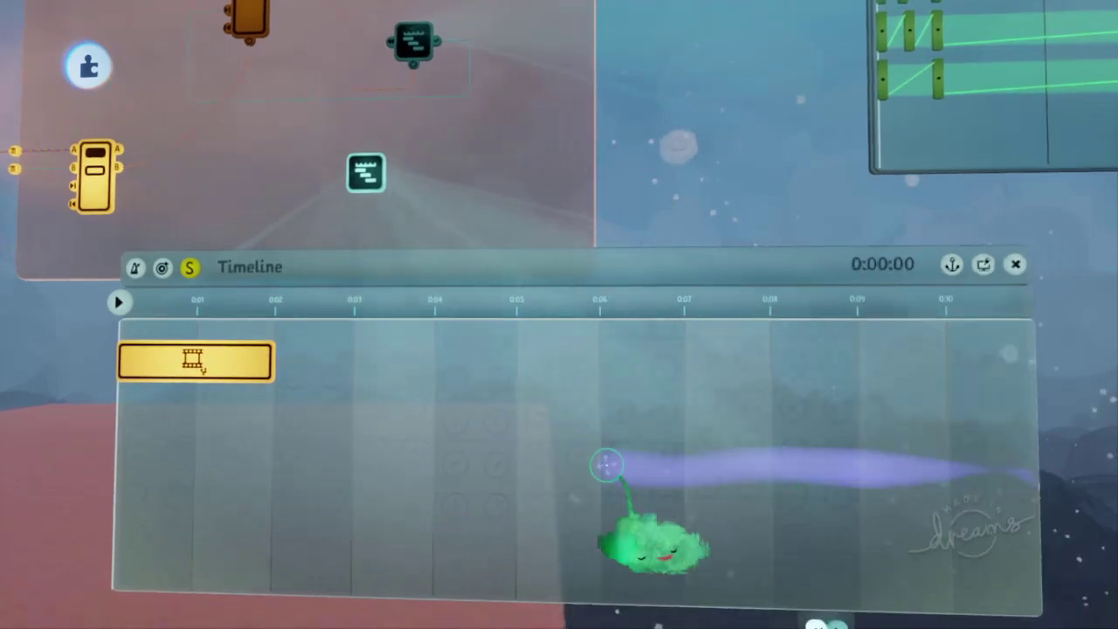
drag(405, 416, 774, 439)
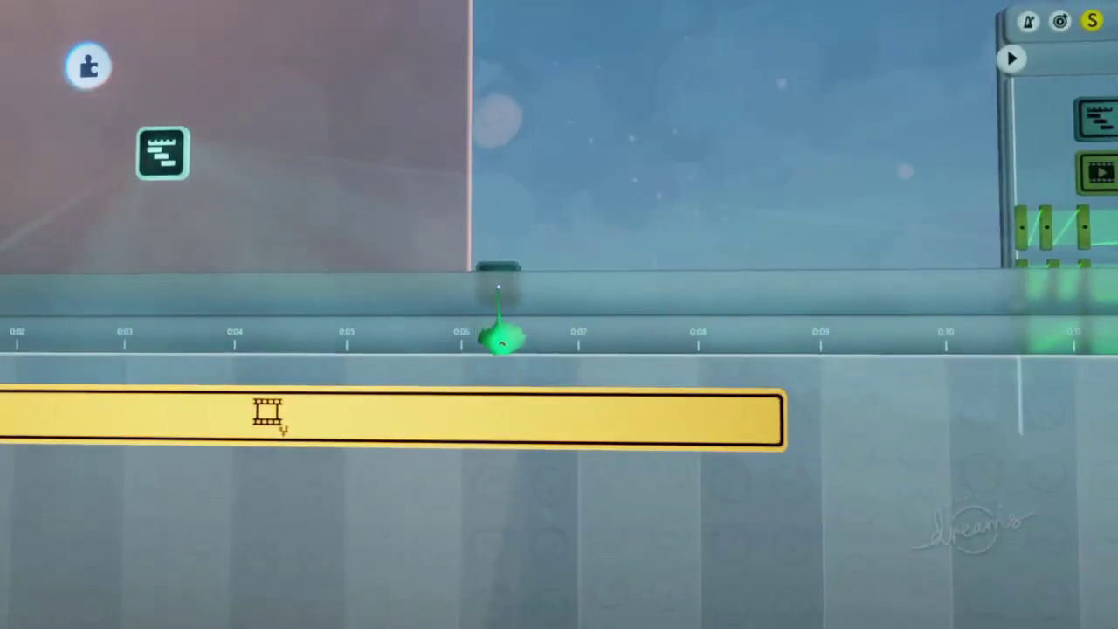
Step: Move the Drink timeline into the new timeline, right behind the end of the Idle clip
drag(499, 276, 828, 425)
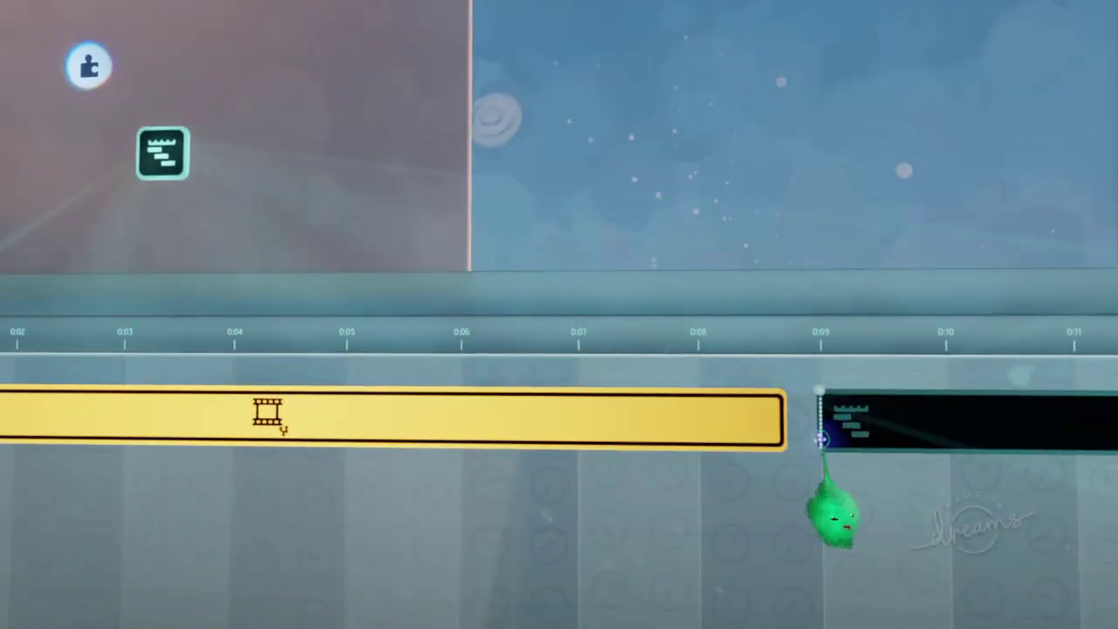
scroll(821, 440, right, 2)
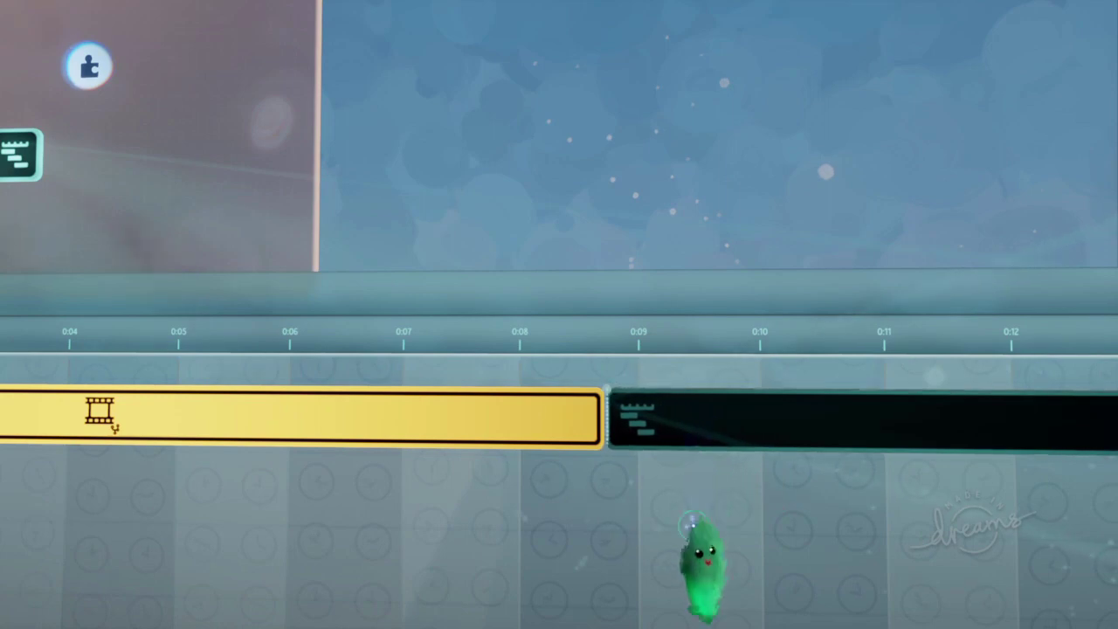
scroll(584, 448, down, 2)
scroll(546, 474, up, 5)
scroll(524, 468, down, 1)
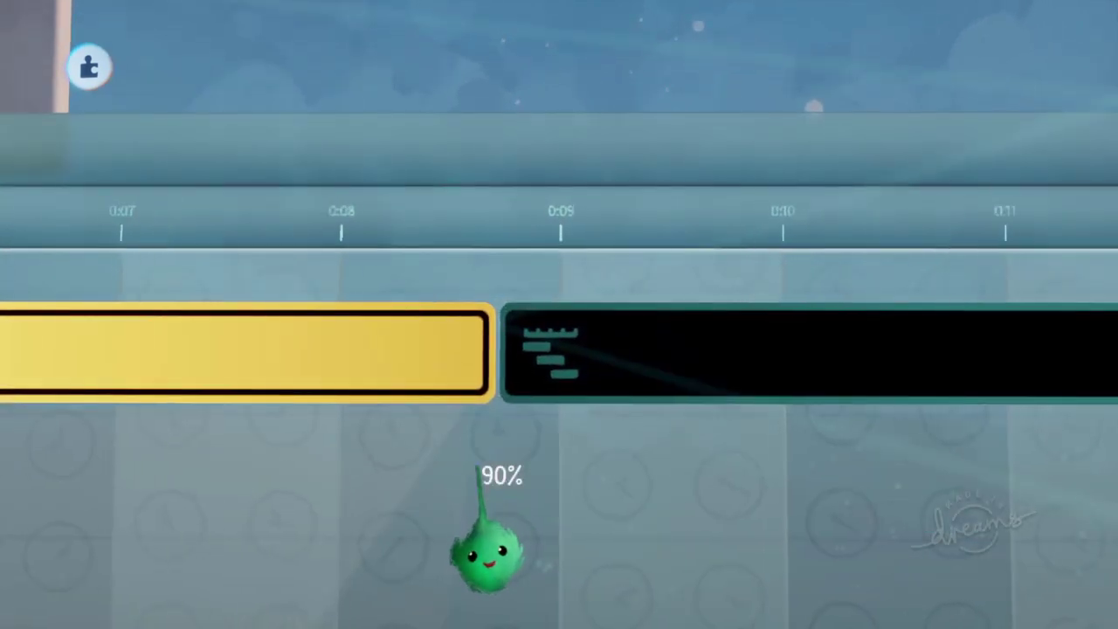
Step: Refine the timeline's grid spacing and shift the Drink clip earlier to close the small gap after the Idle clip
scroll(479, 472, up, 5)
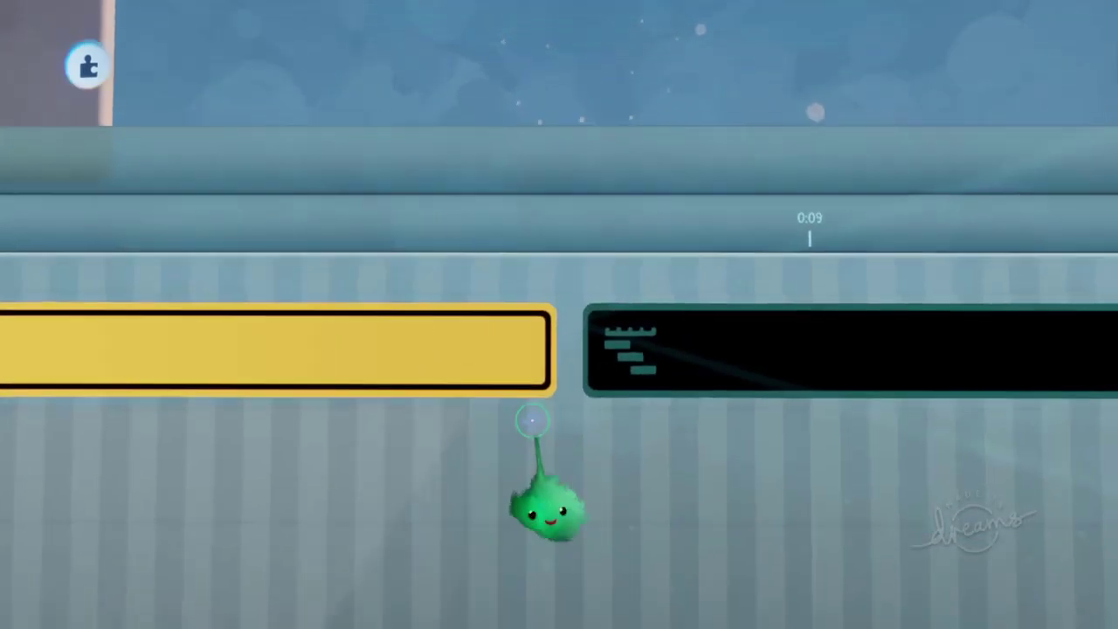
scroll(532, 420, down, 1)
scroll(666, 379, up, 4)
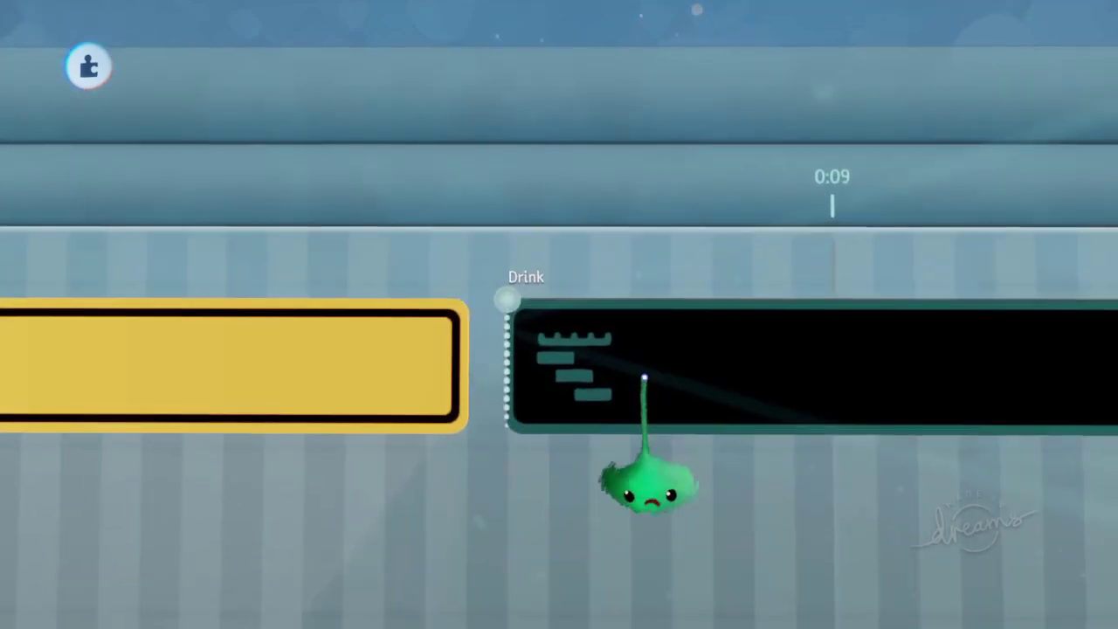
drag(645, 377, 603, 377)
scroll(644, 437, down, 5)
scroll(561, 449, down, 1)
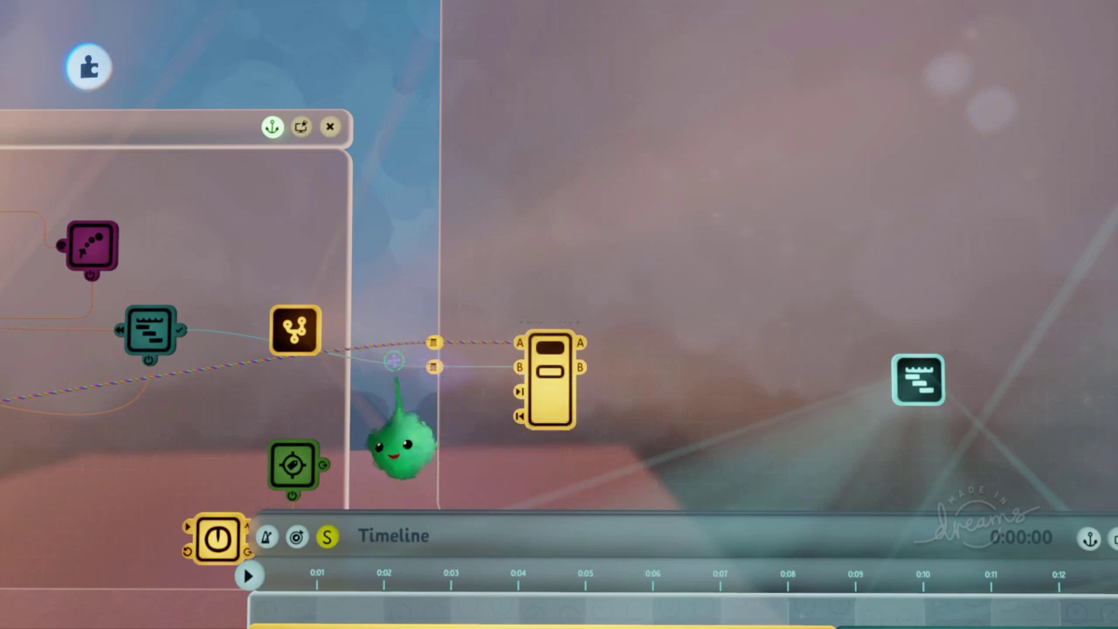
Step: Position the new timeline gadget beside the Animate? selector, power it from the selector and play-test the scene
drag(673, 434, 614, 302)
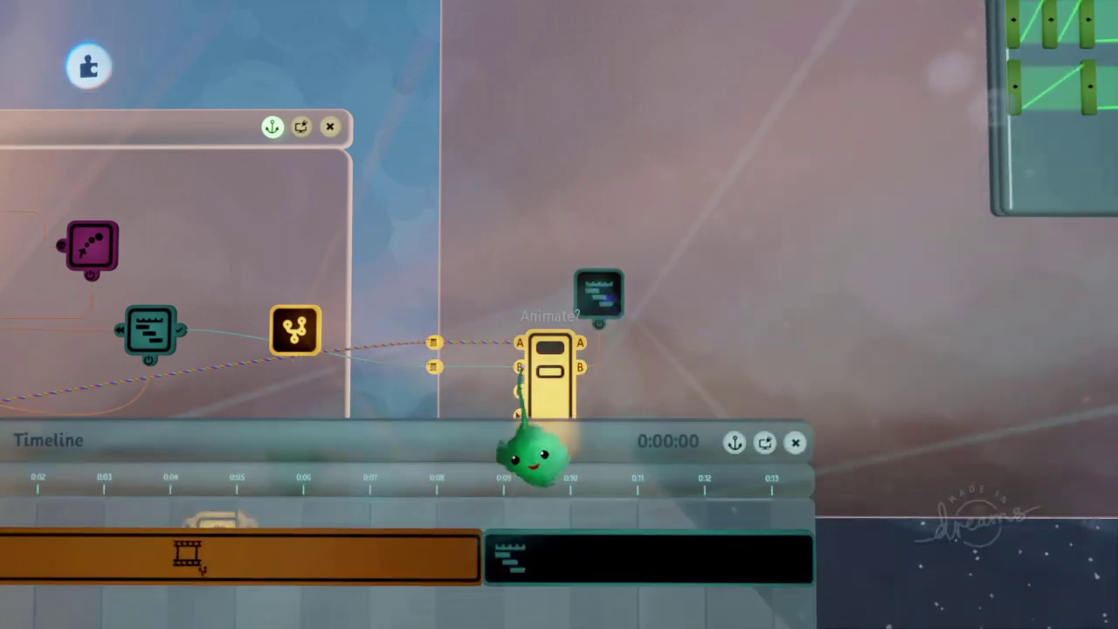
drag(602, 375, 661, 399)
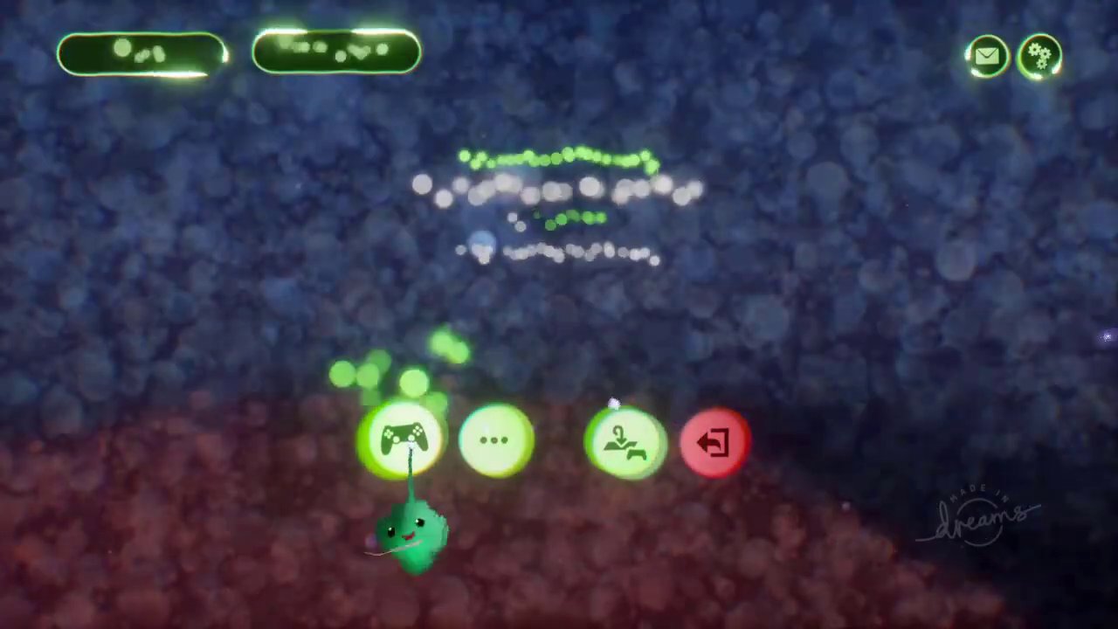
click(403, 441)
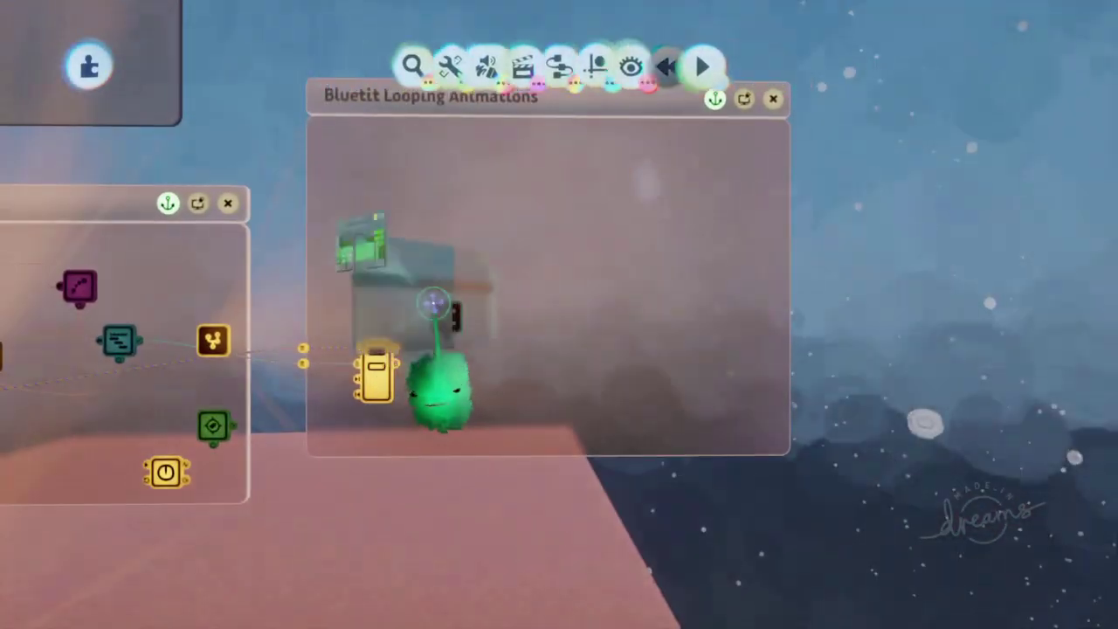
Step: Set the timeline's canvas beside the microchip, play-test the bluetit's animation again and return to edit mode
drag(411, 334, 691, 374)
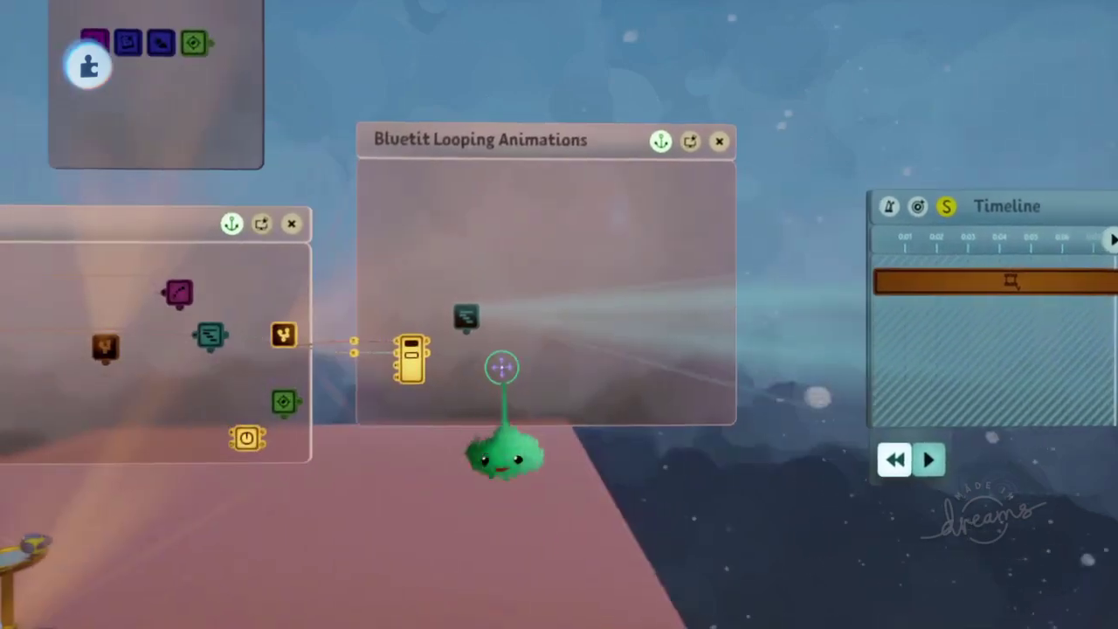
key(Escape)
click(403, 436)
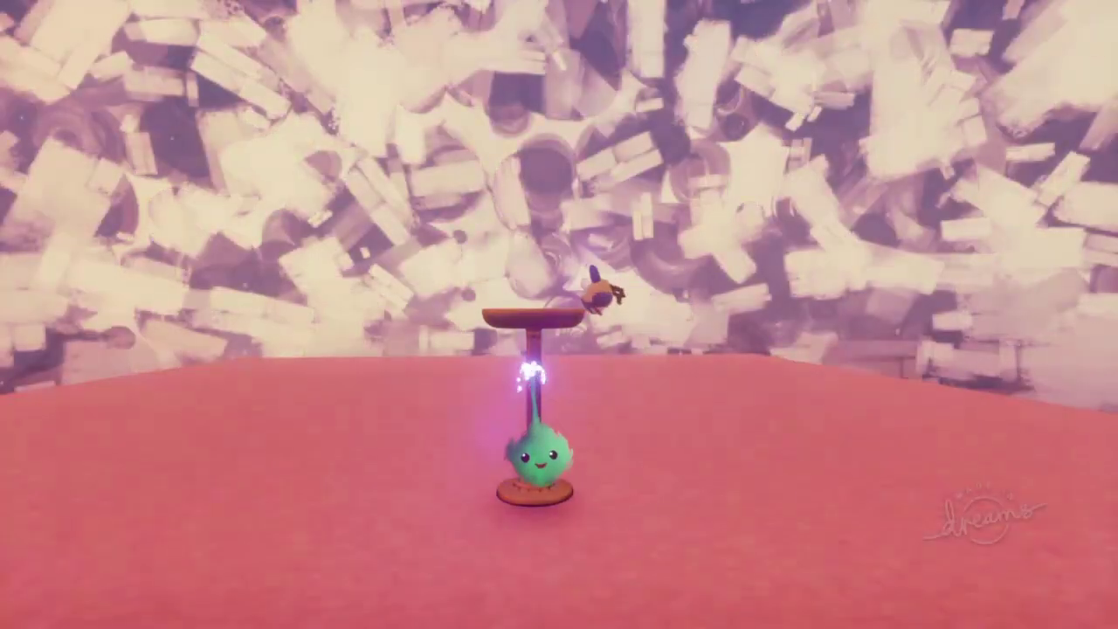
key(Escape)
click(367, 441)
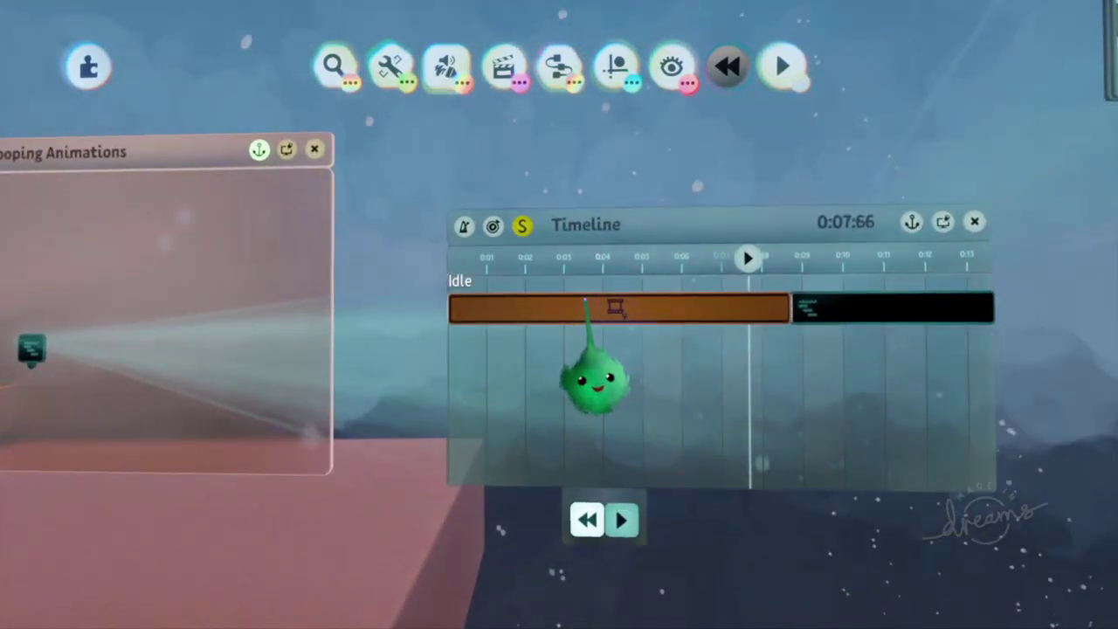
Step: Replace the Idle clip with its separate recording and keyframe clips, and set the timeline's playback mode to loop
click(585, 306)
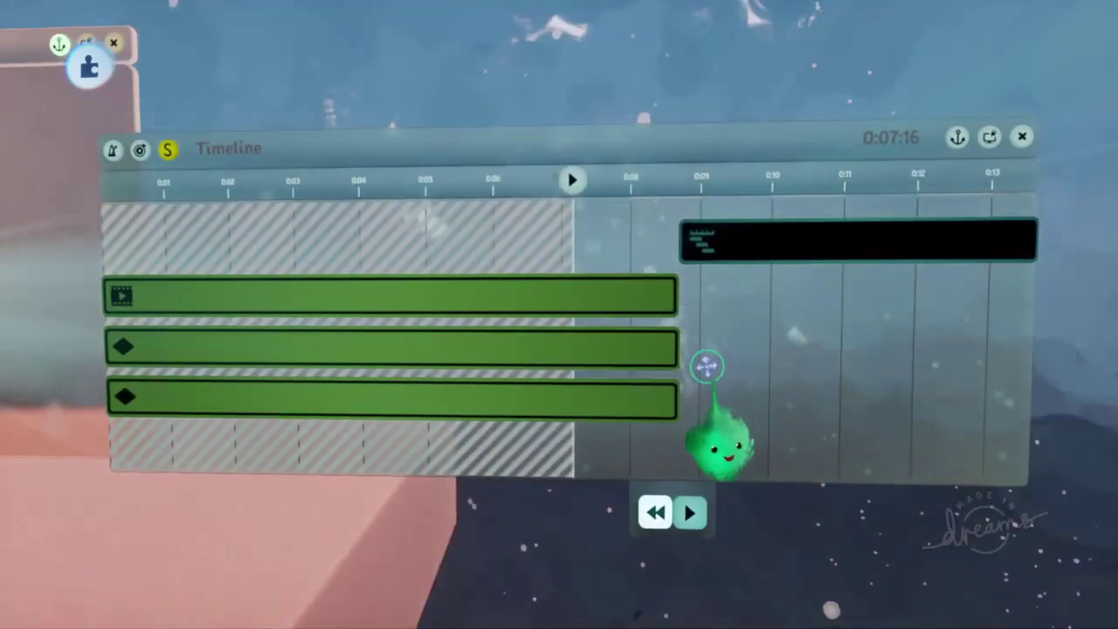
key(Tab)
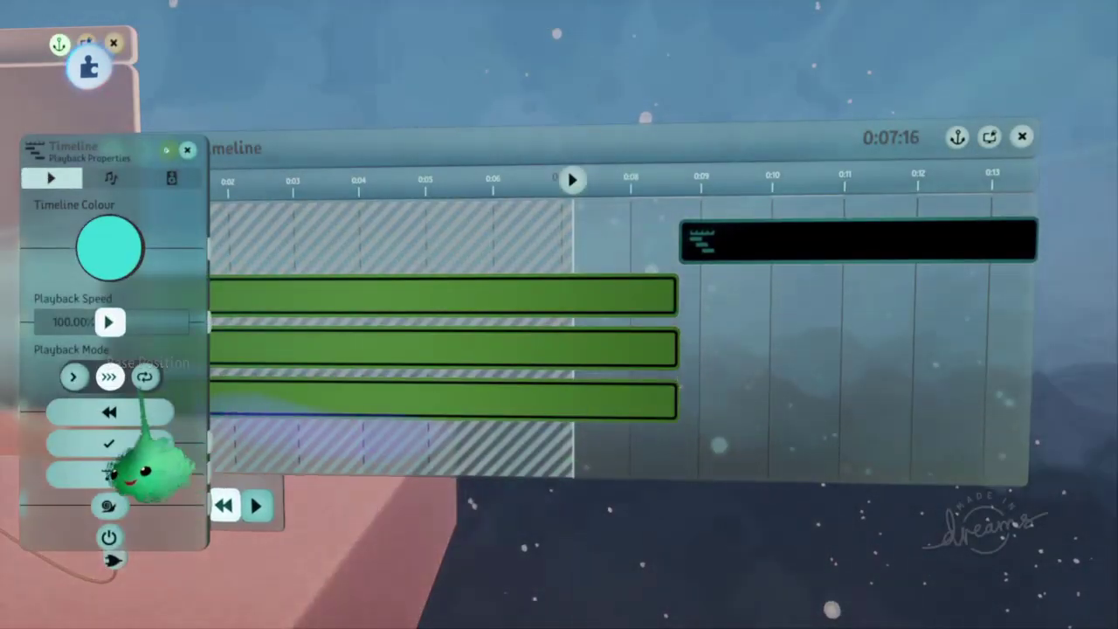
click(145, 377)
key(Escape)
Step: Open the Drink timeline from its clip in the looping timeline
middle_drag(166, 367, 674, 235)
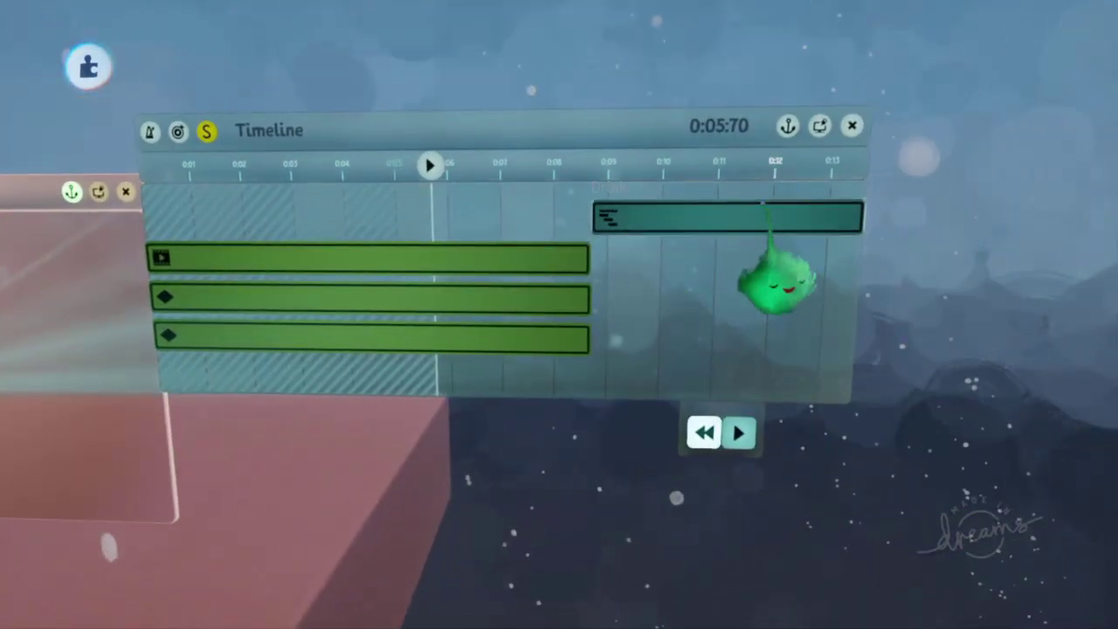
middle_drag(573, 329, 765, 321)
middle_drag(913, 217, 606, 299)
click(686, 178)
key(Escape)
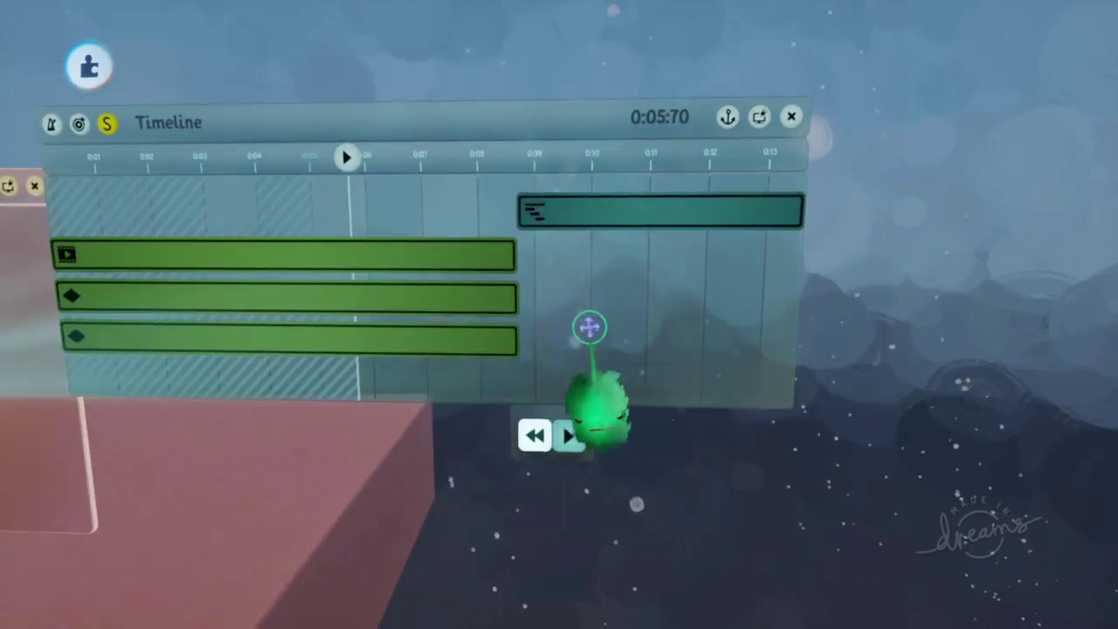
click(588, 329)
key(Escape)
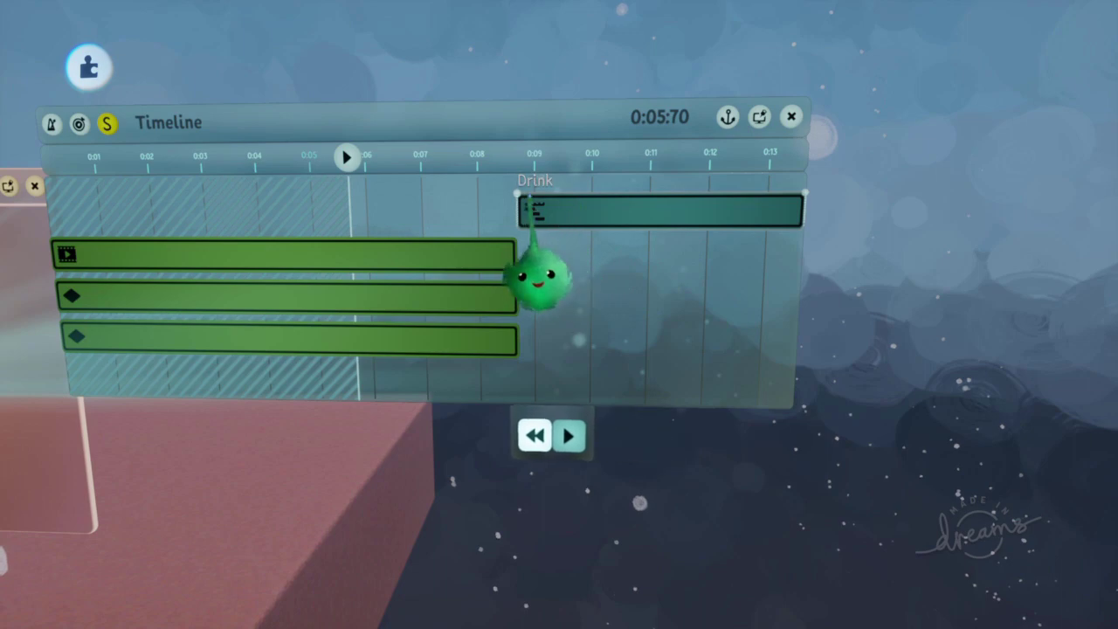
middle_drag(756, 282, 785, 255)
click(760, 203)
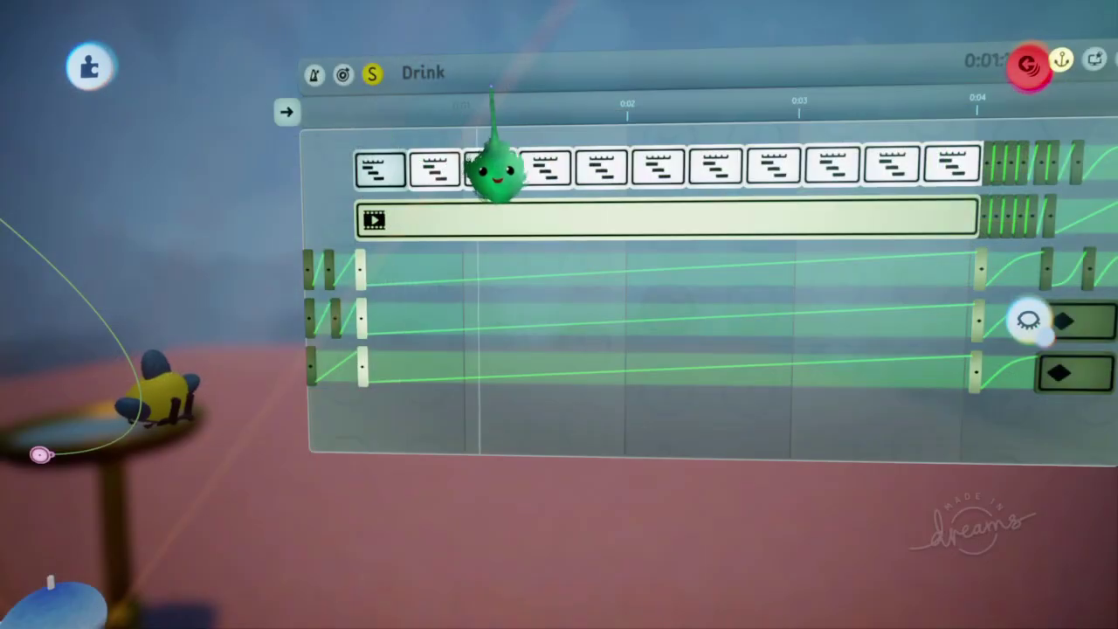
Step: Scrub through the Drink timeline's animation up to about four seconds and return to its start
drag(492, 89, 658, 88)
drag(791, 174, 980, 157)
drag(974, 76, 208, 303)
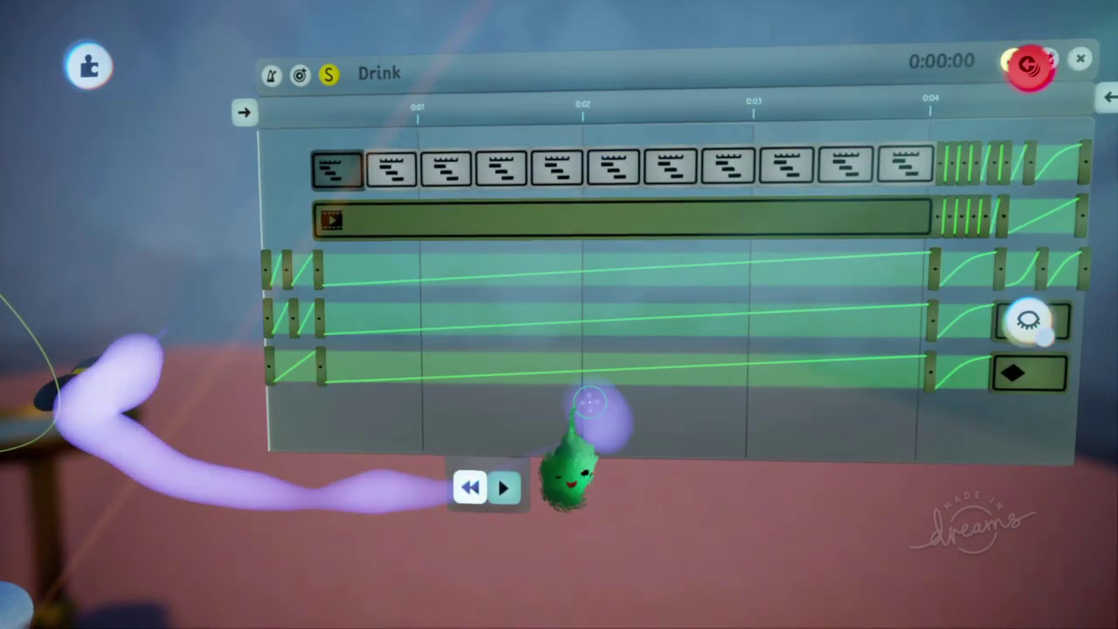
Step: Move the Animate? selector and the timeline gadgets into the Atmosphere logic microchip, arranging the selector between the other gadgets
scroll(589, 402, down, 5)
middle_drag(540, 103, 556, 138)
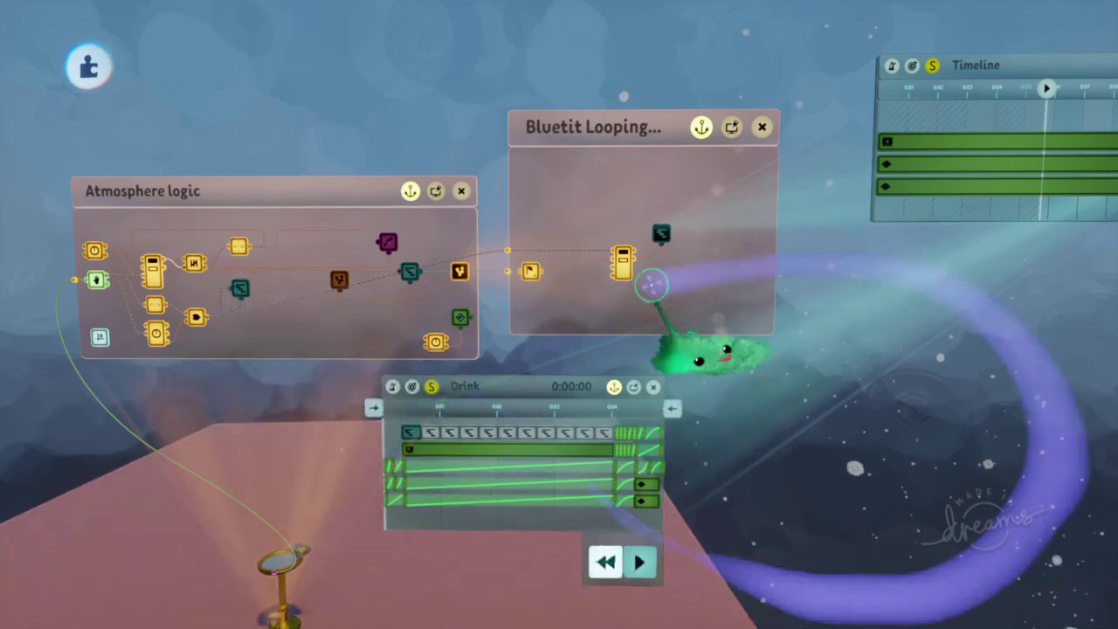
scroll(419, 375, up, 1)
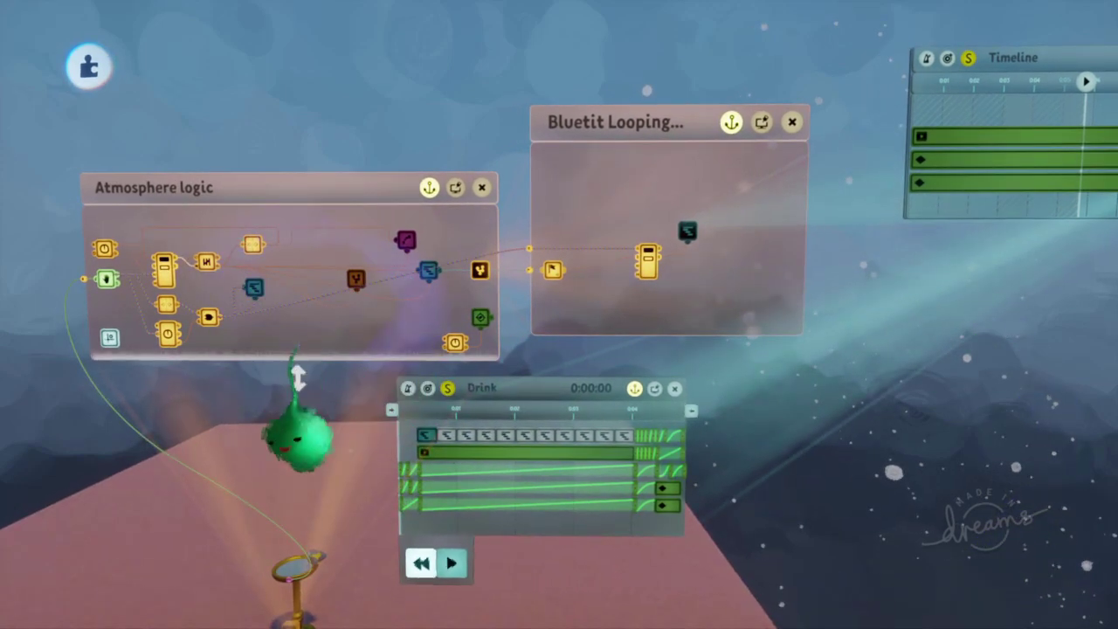
scroll(566, 281, up, 5)
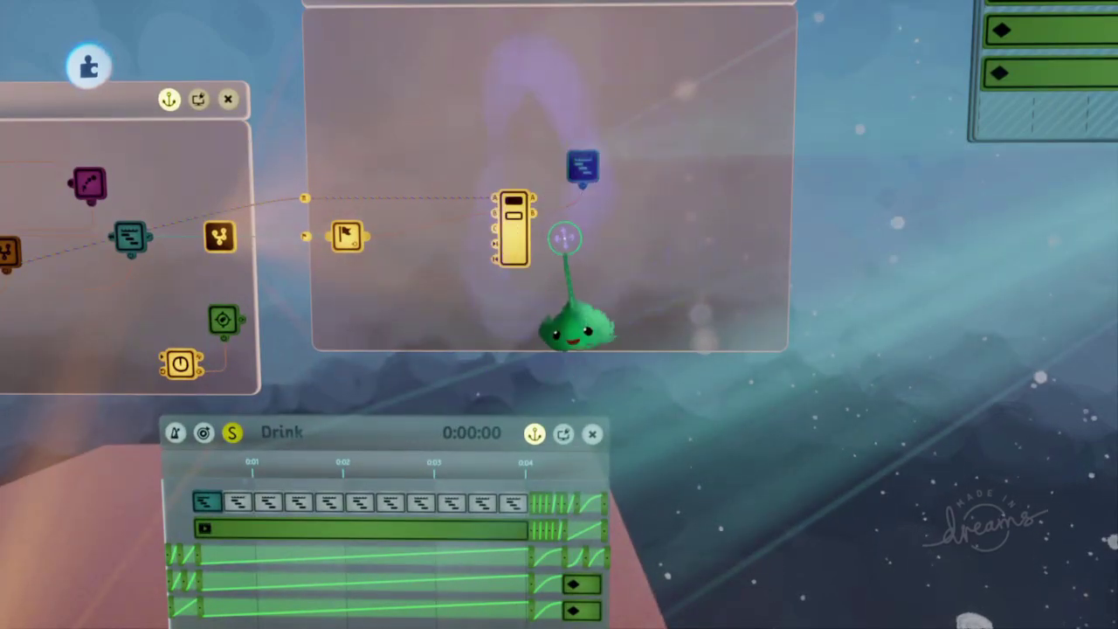
middle_drag(535, 284, 395, 283)
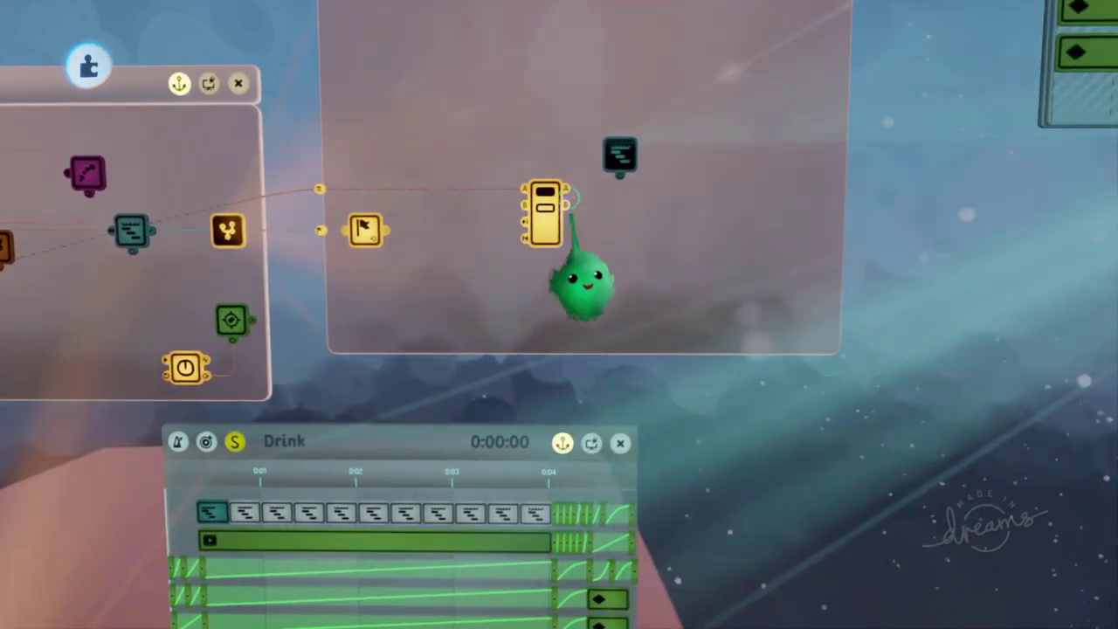
drag(552, 301, 434, 366)
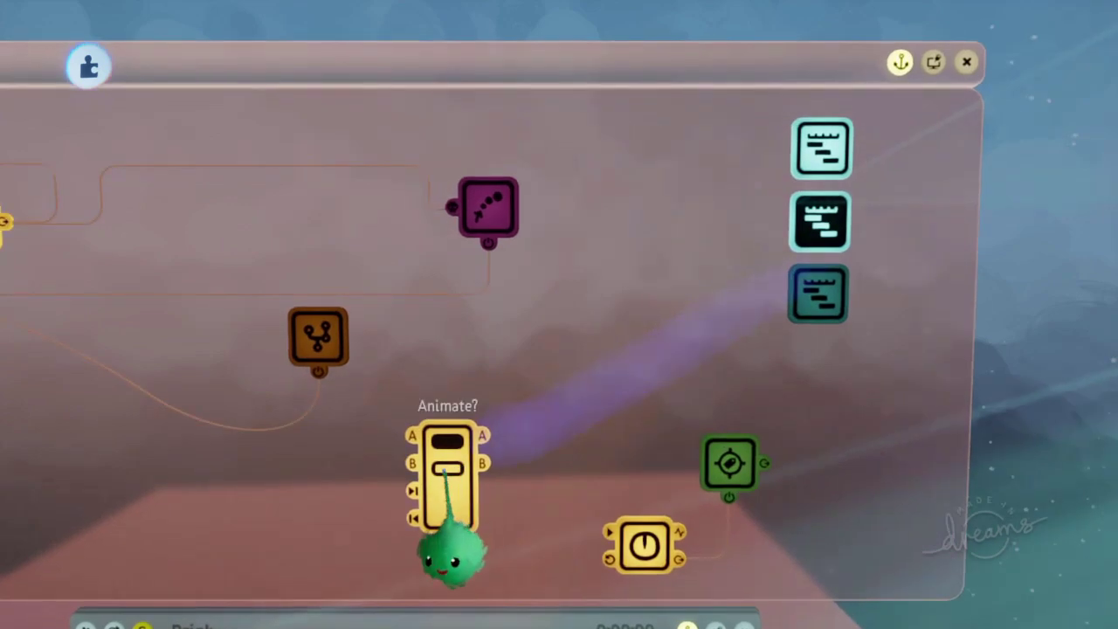
drag(454, 536, 552, 465)
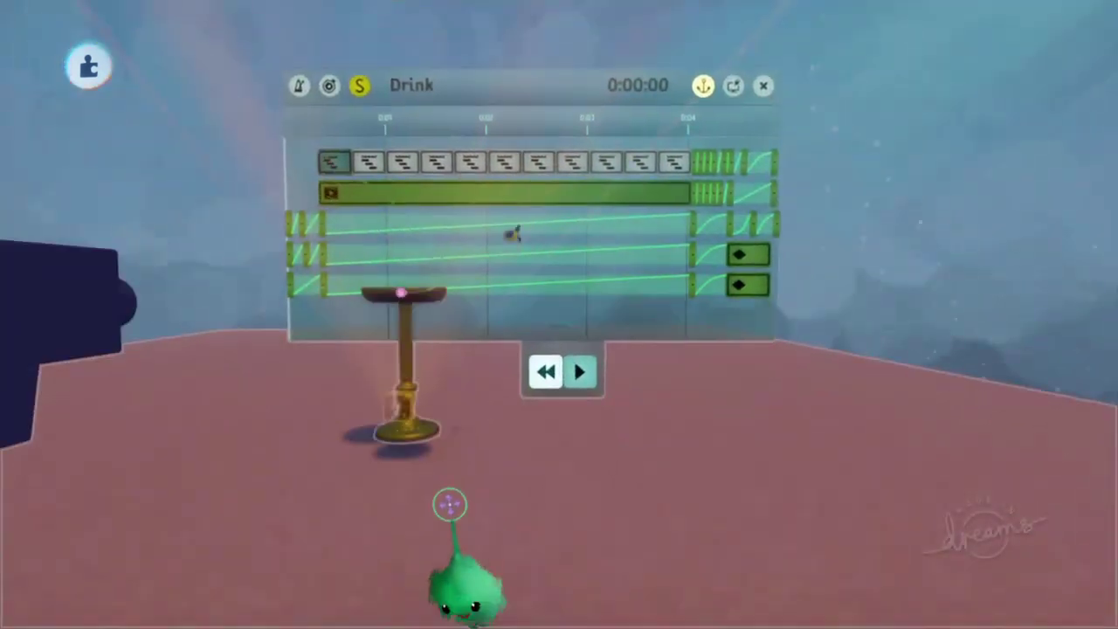
middle_drag(511, 353, 484, 322)
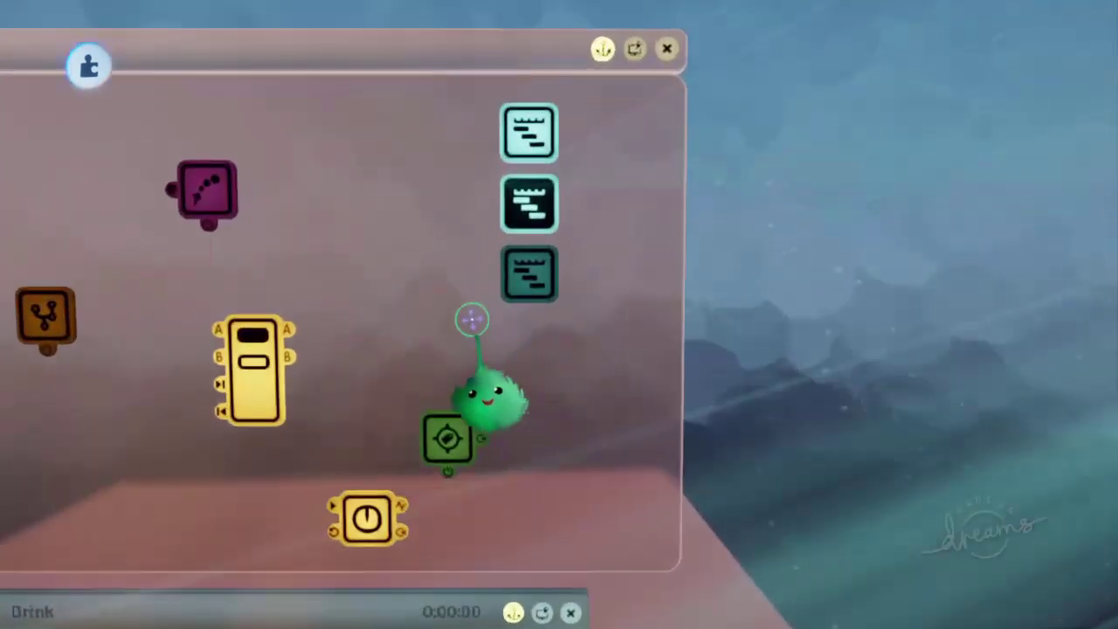
Step: Add a node with the character icon beside the selector and wire the selector's output A to it
drag(325, 426, 476, 328)
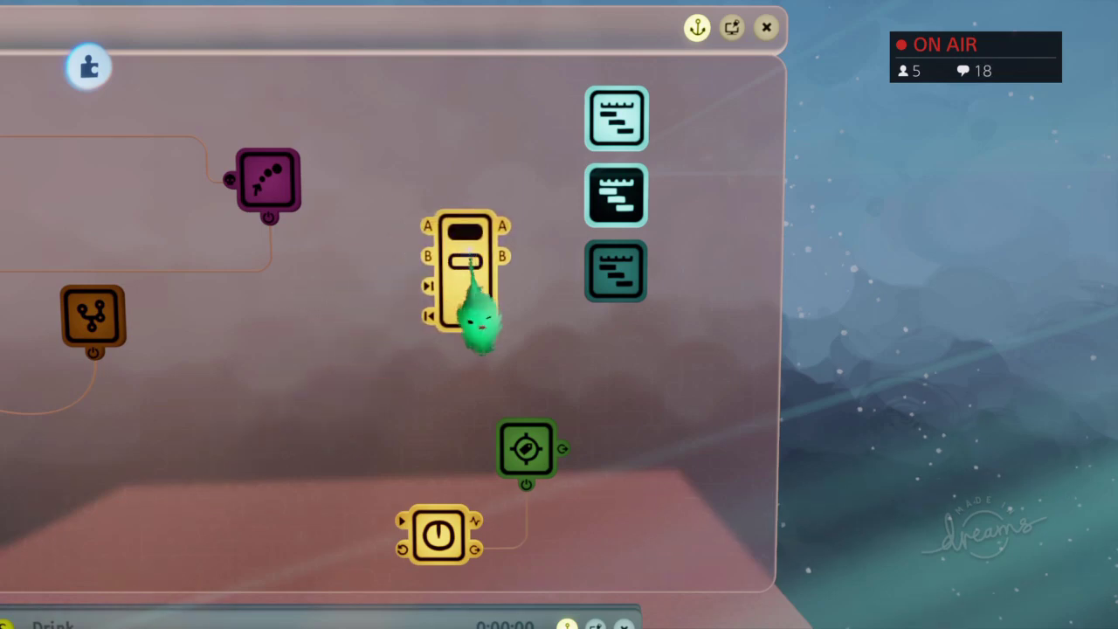
right_click(470, 262)
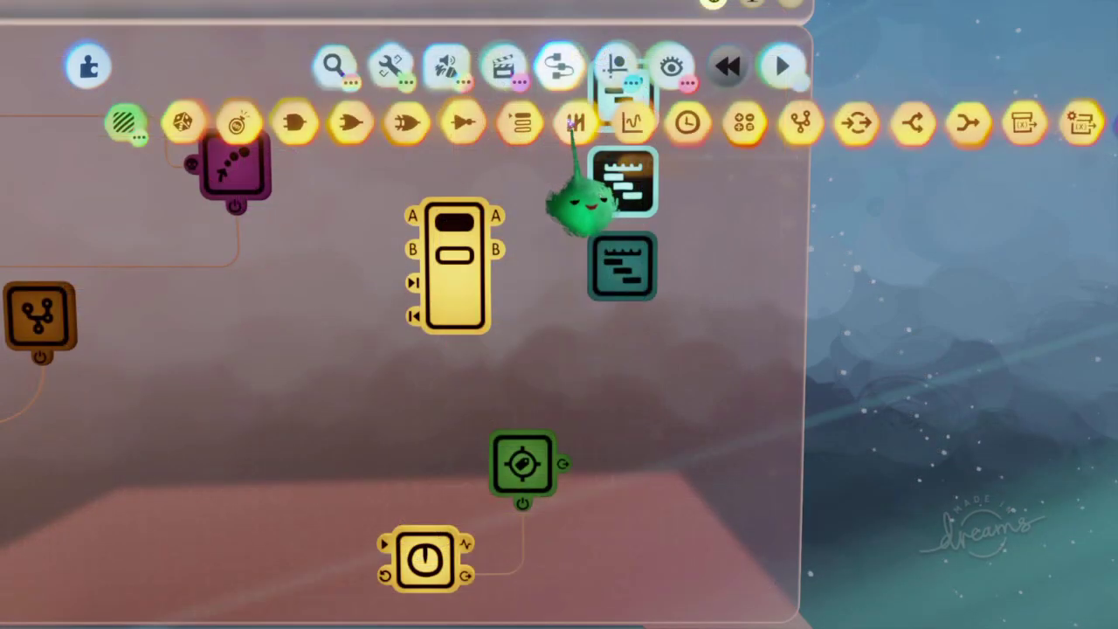
click(858, 124)
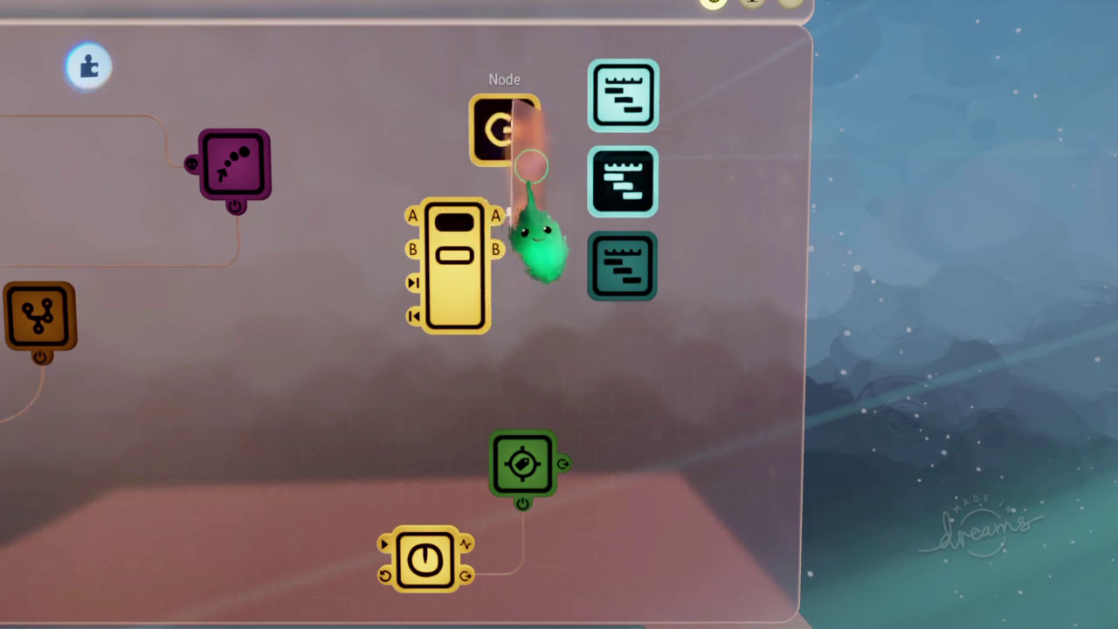
click(549, 370)
key(Escape)
middle_drag(540, 171, 545, 242)
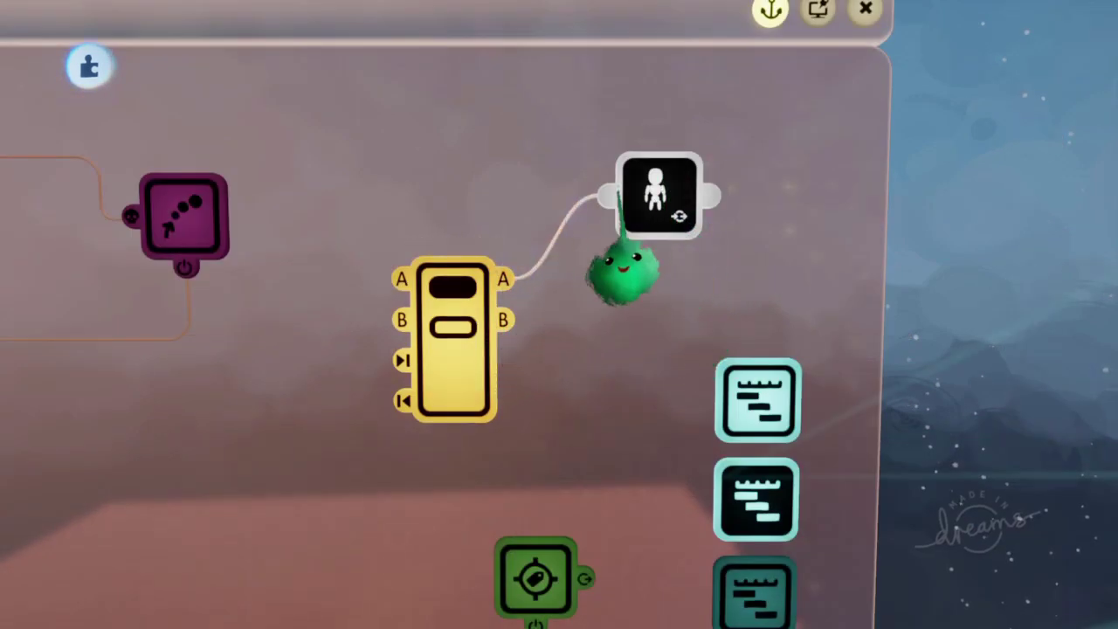
middle_drag(646, 367, 661, 444)
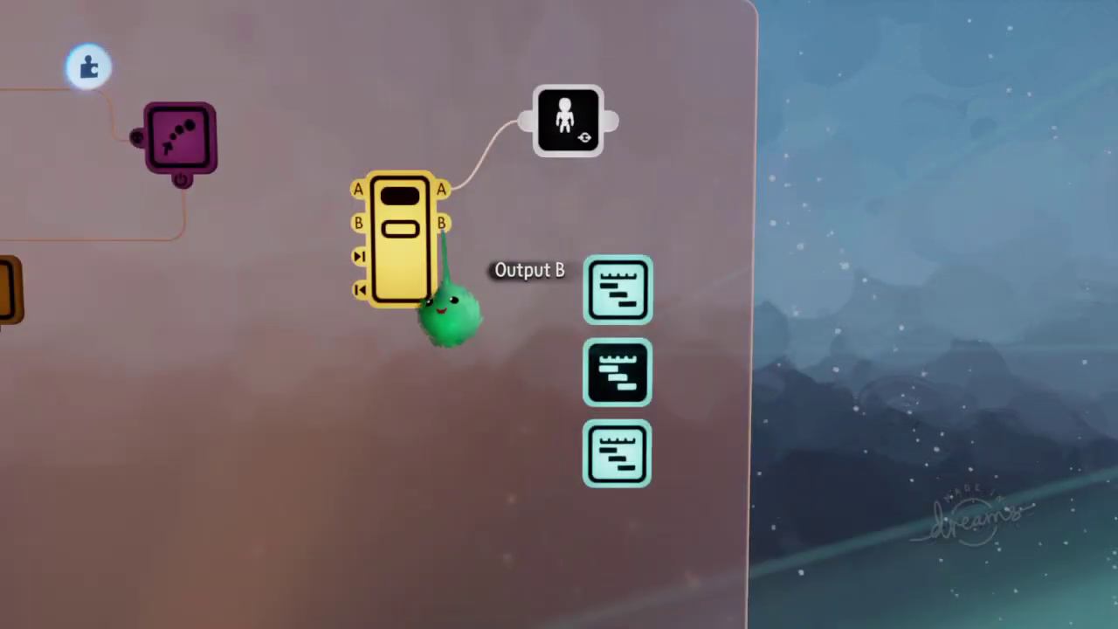
Step: Wire the selector's outputs B, C and D to the three timelines' power ports and stack the timelines below the character node
drag(443, 224, 613, 314)
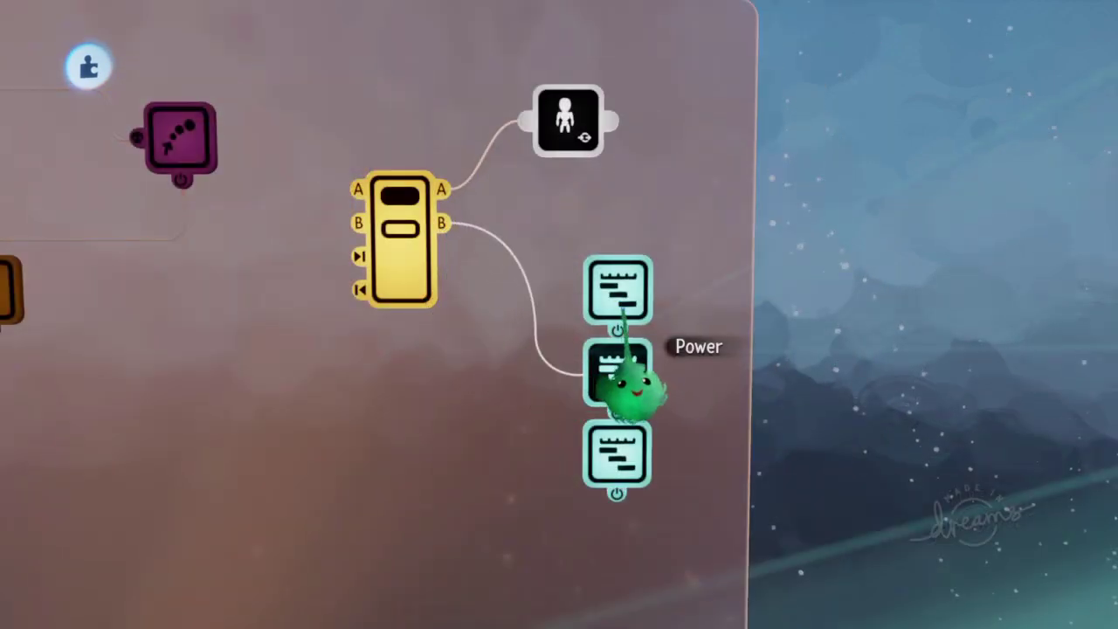
drag(622, 376, 568, 227)
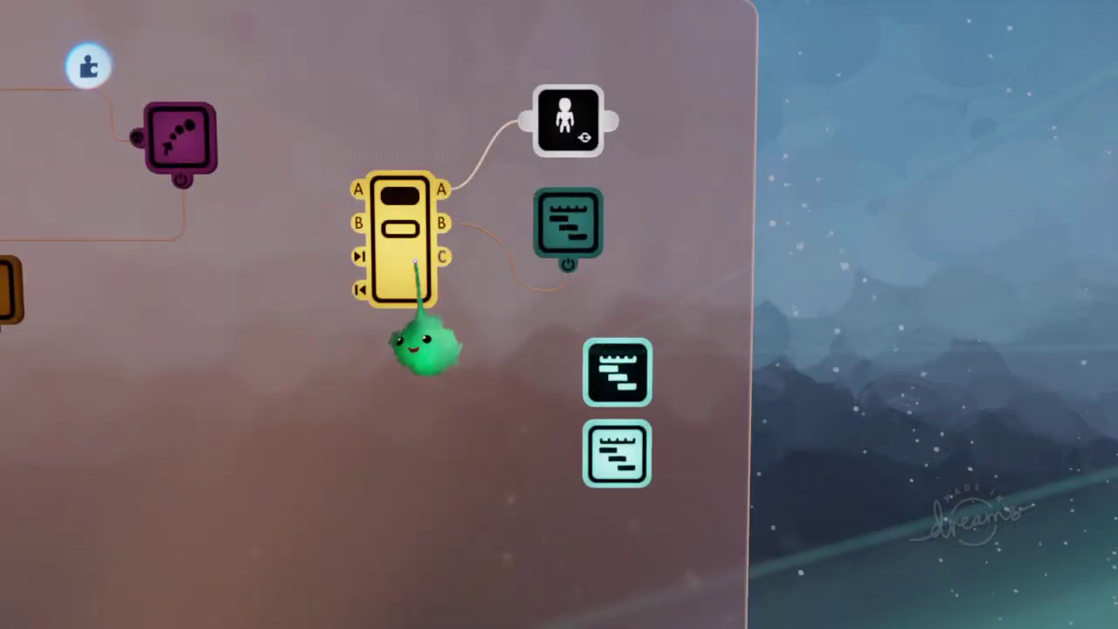
drag(603, 381, 561, 324)
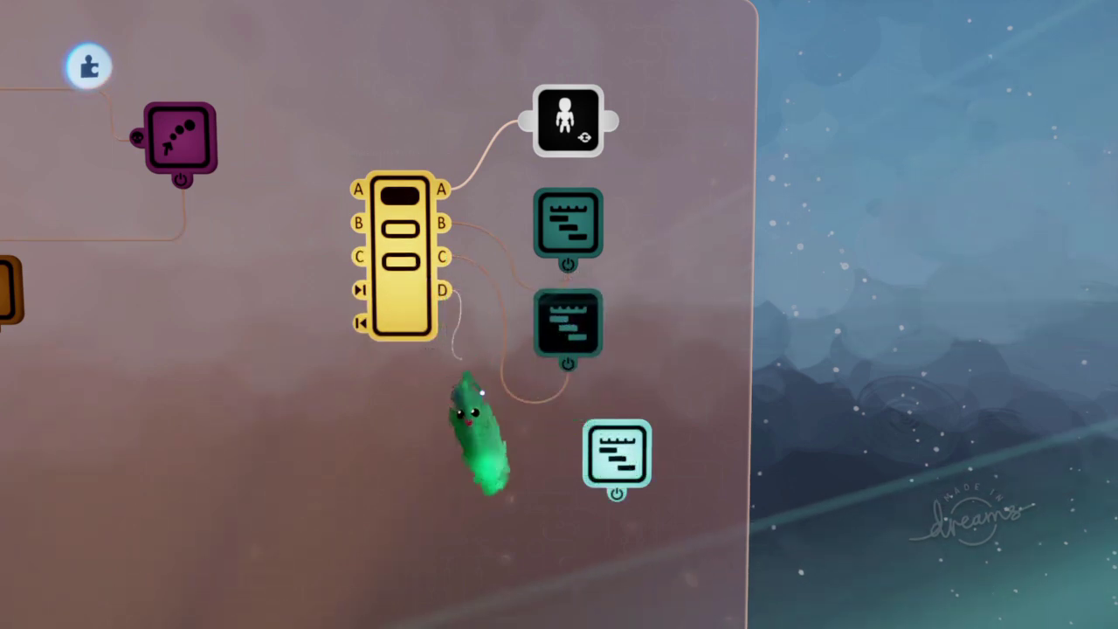
drag(482, 393, 616, 492)
drag(621, 452, 573, 418)
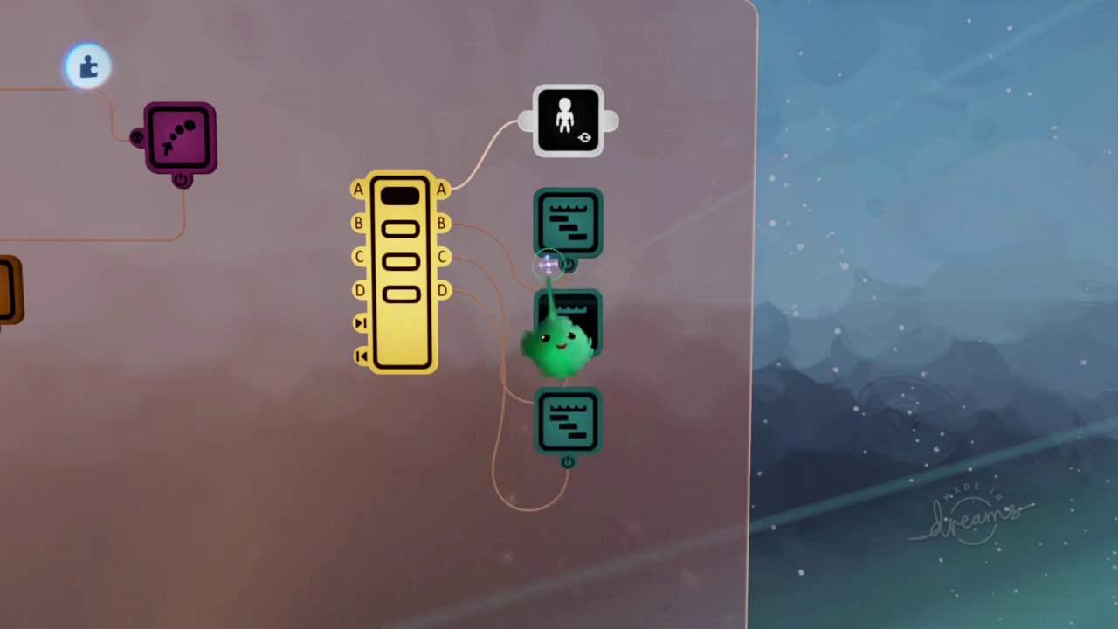
drag(583, 413, 579, 485)
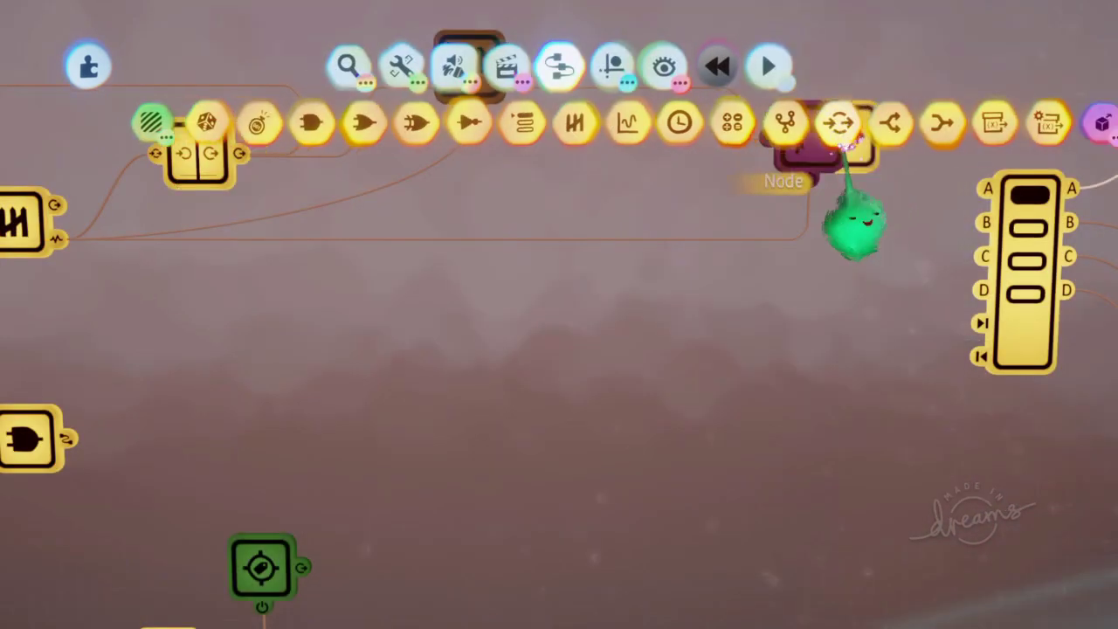
Step: Add a node and wire the counter's output through it to input B of the animation selector
click(853, 119)
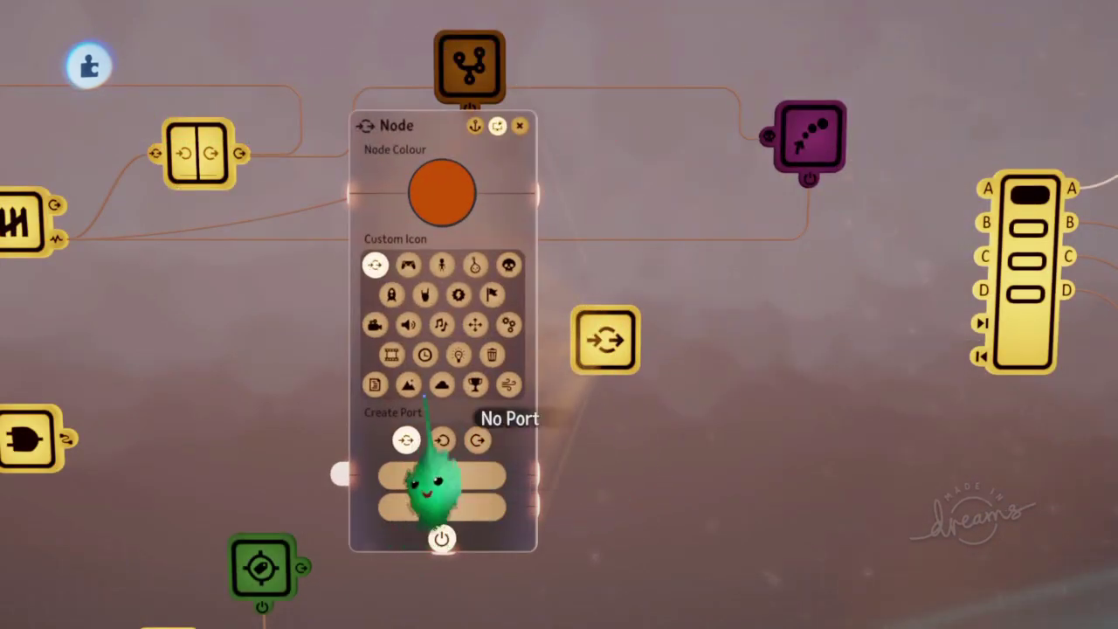
key(Escape)
scroll(605, 376, down, 5)
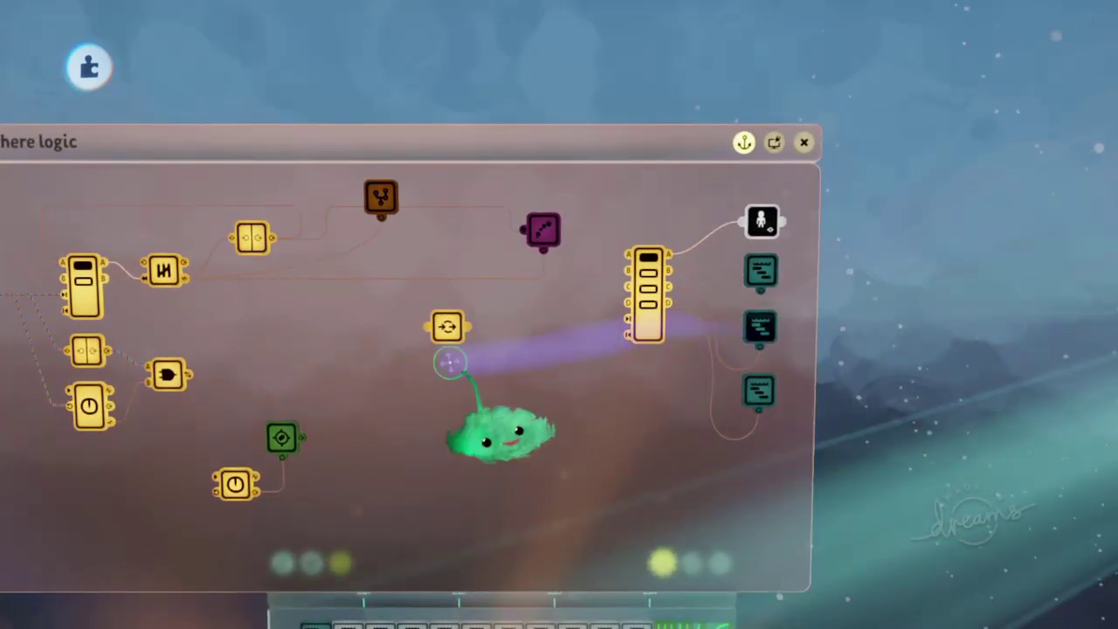
scroll(536, 352, up, 5)
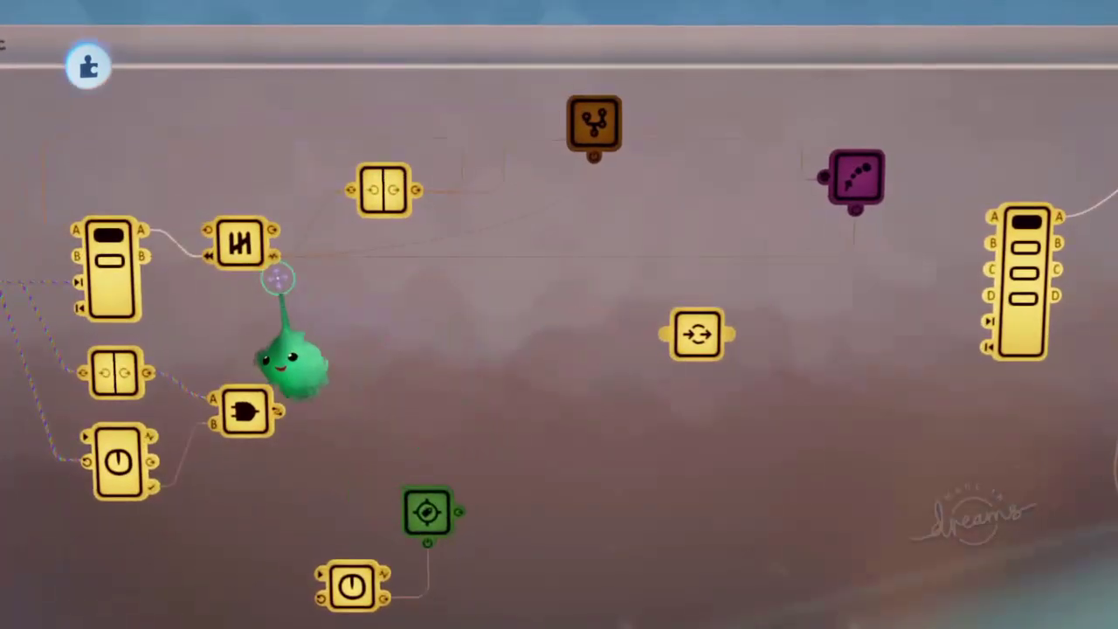
drag(274, 256, 644, 337)
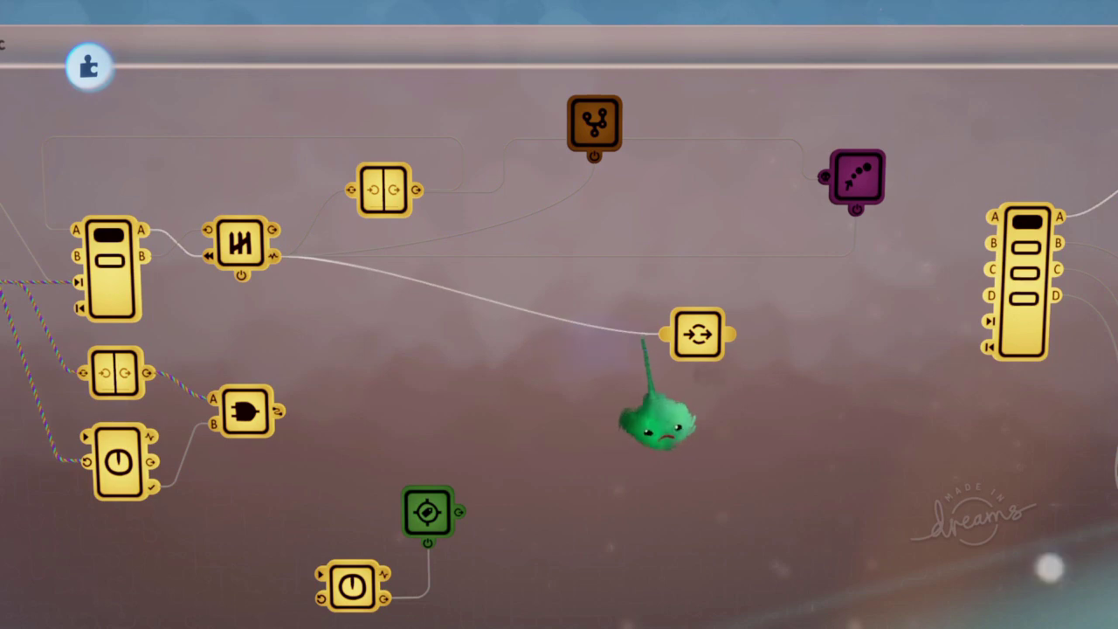
drag(732, 334, 992, 245)
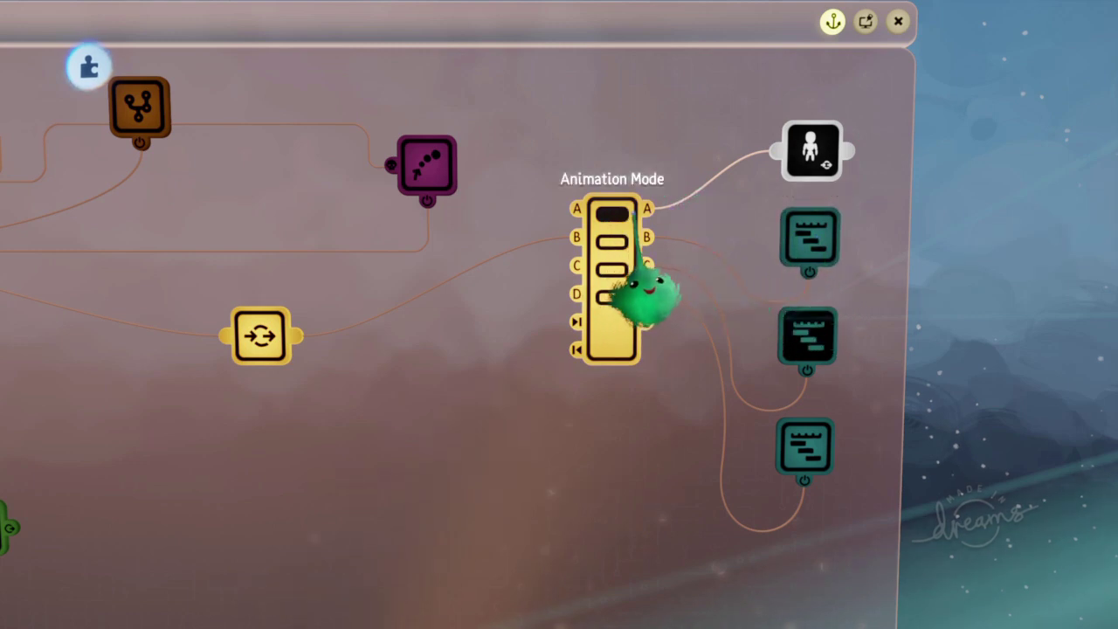
Step: Run the scene and check how the signal travels through the Atmosphere logic to the animation selector
drag(265, 455, 544, 434)
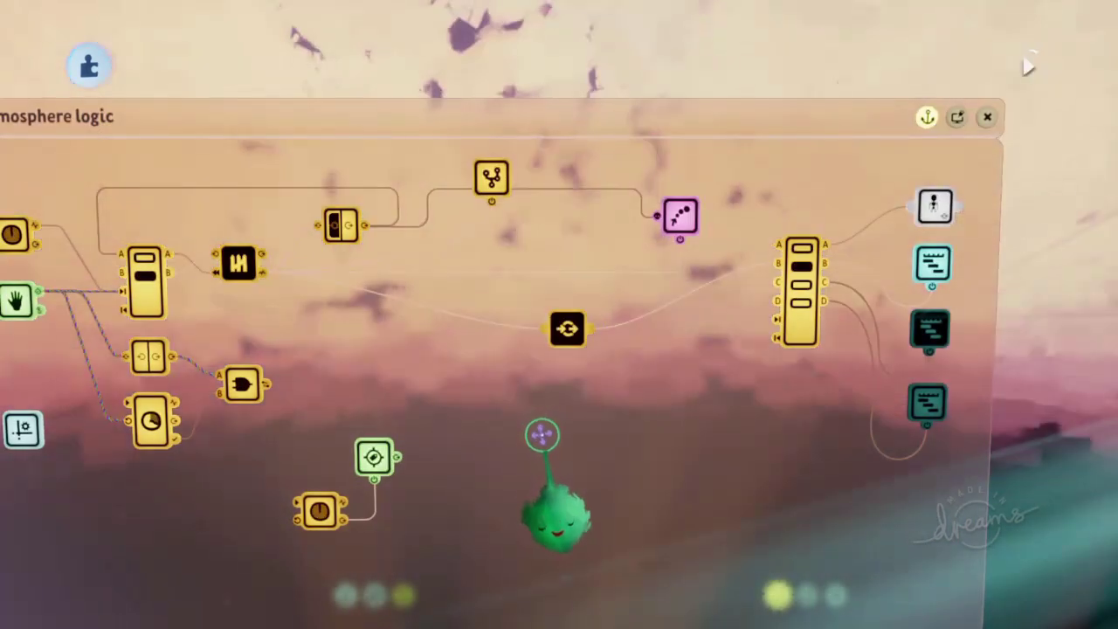
drag(197, 385, 399, 374)
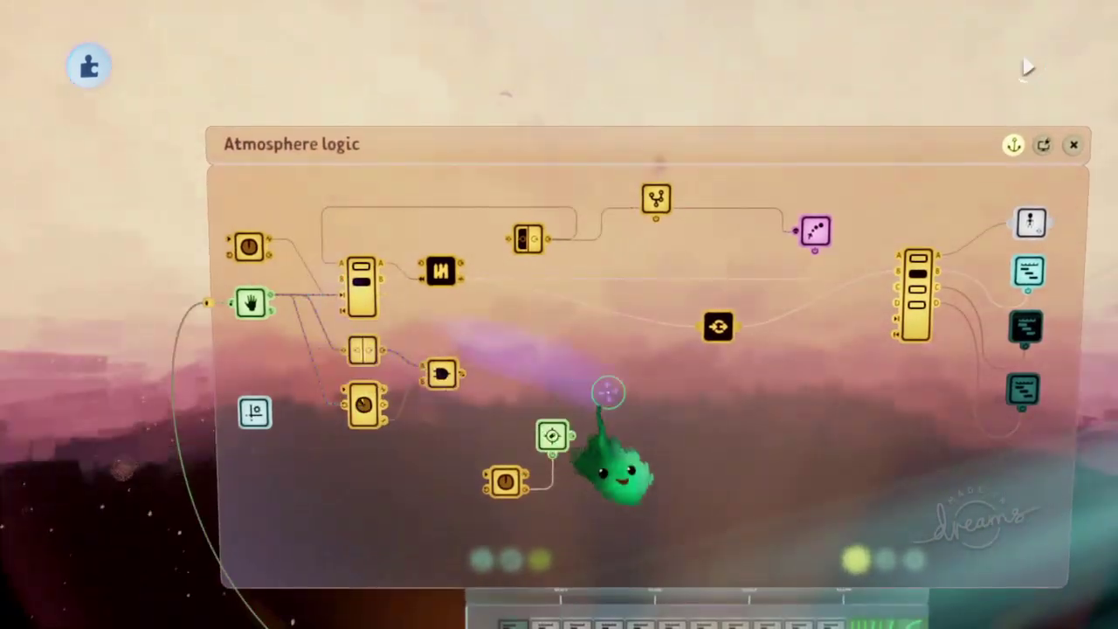
drag(821, 422, 620, 422)
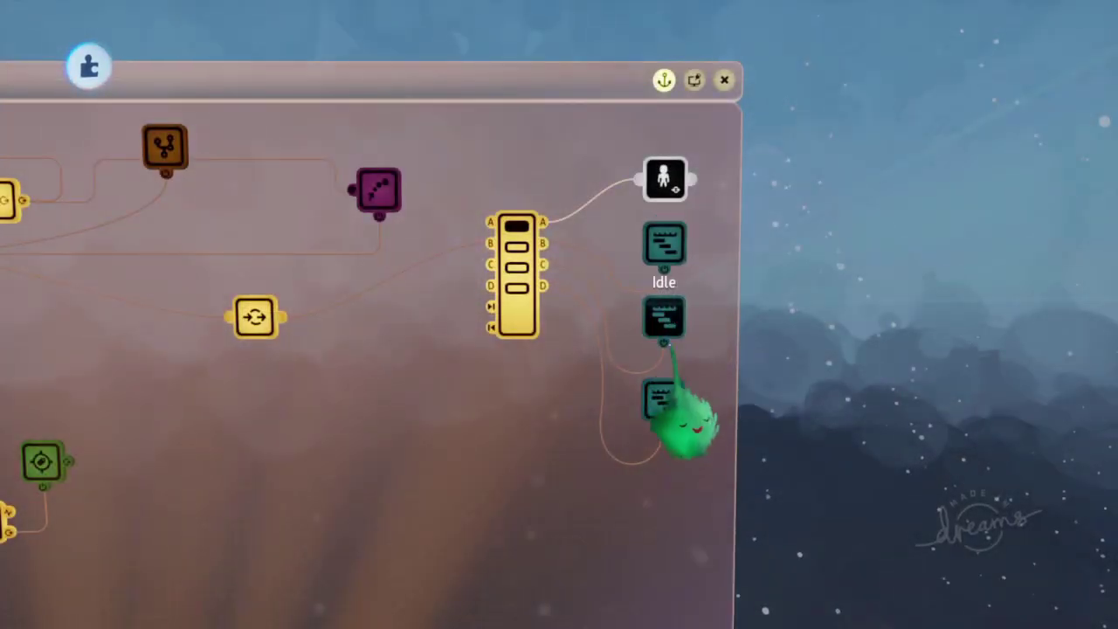
Step: Open the Enter Scene timeline and close the Idle timeline
mouse_move(609, 338)
mouse_down()
mouse_move(669, 337)
mouse_move(615, 337)
mouse_up()
click(670, 243)
click(668, 318)
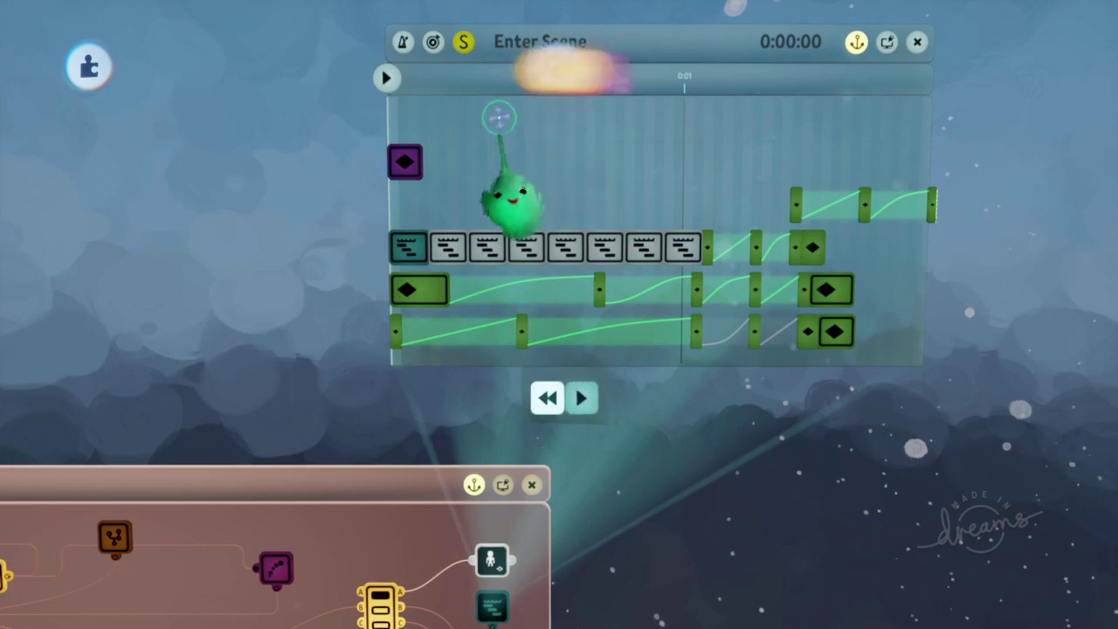
Step: Record a keyframe of the node in the Enter Scene timeline and stretch it across the timeline's full length
click(505, 69)
click(504, 122)
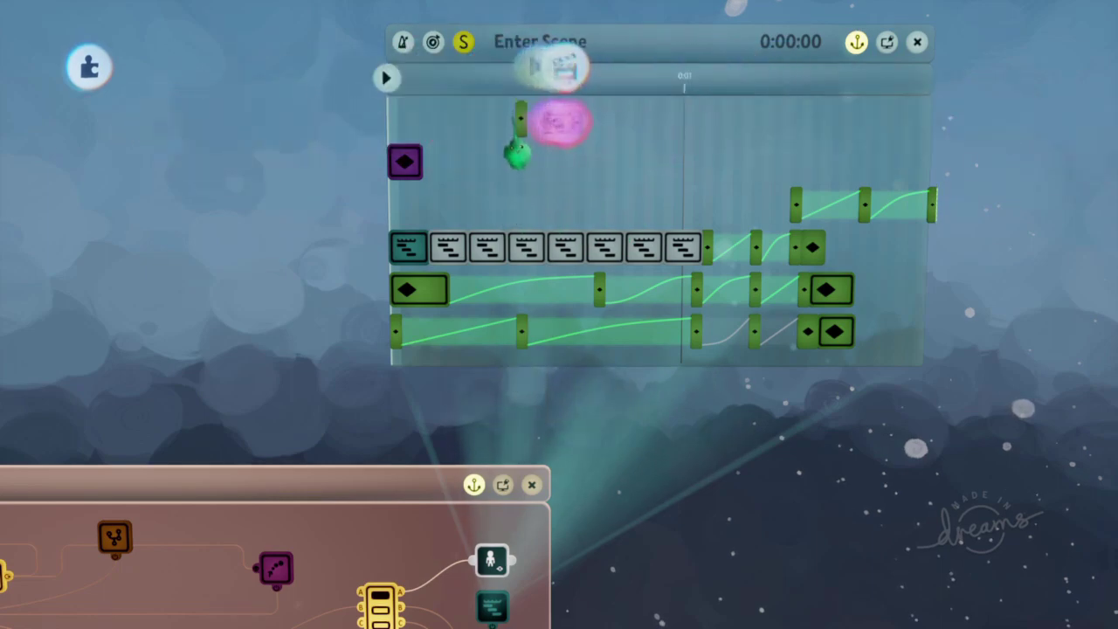
click(520, 120)
click(412, 283)
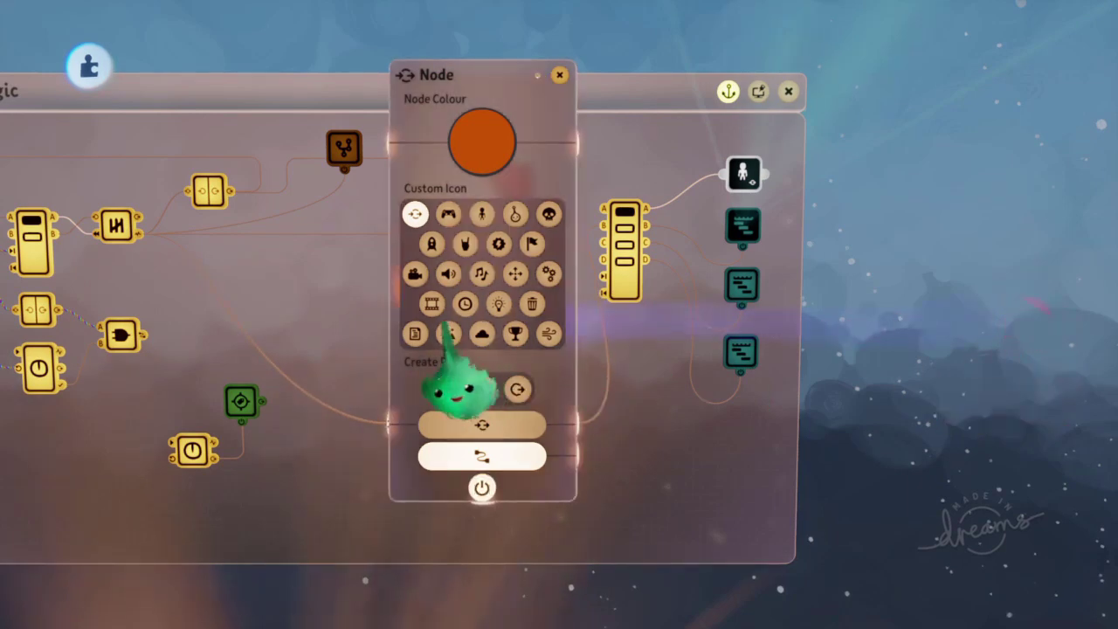
key(Escape)
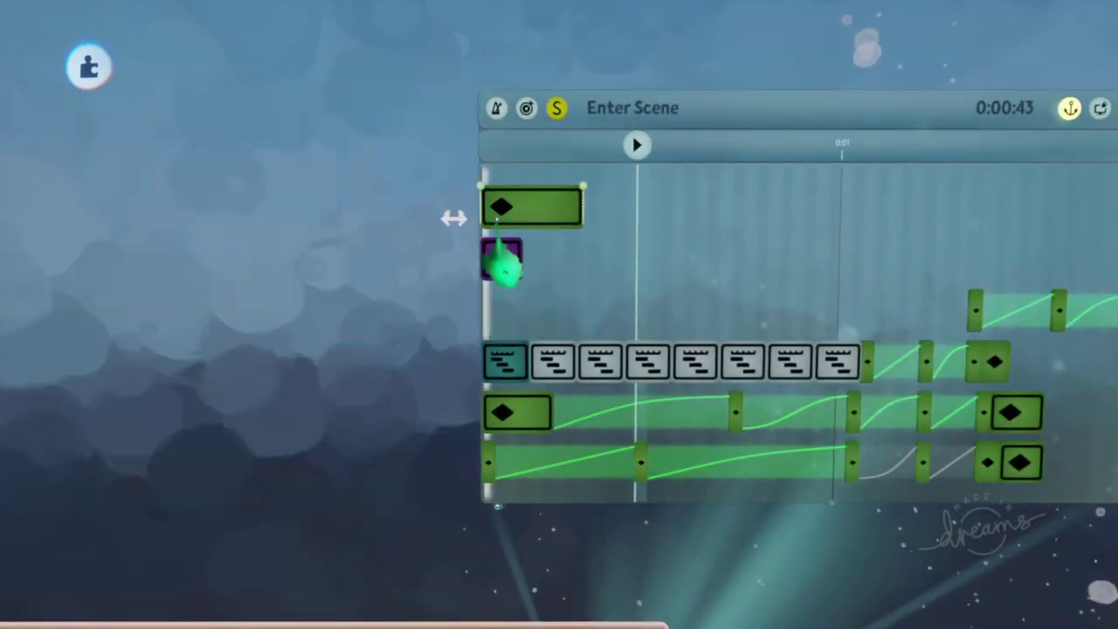
drag(612, 272, 741, 265)
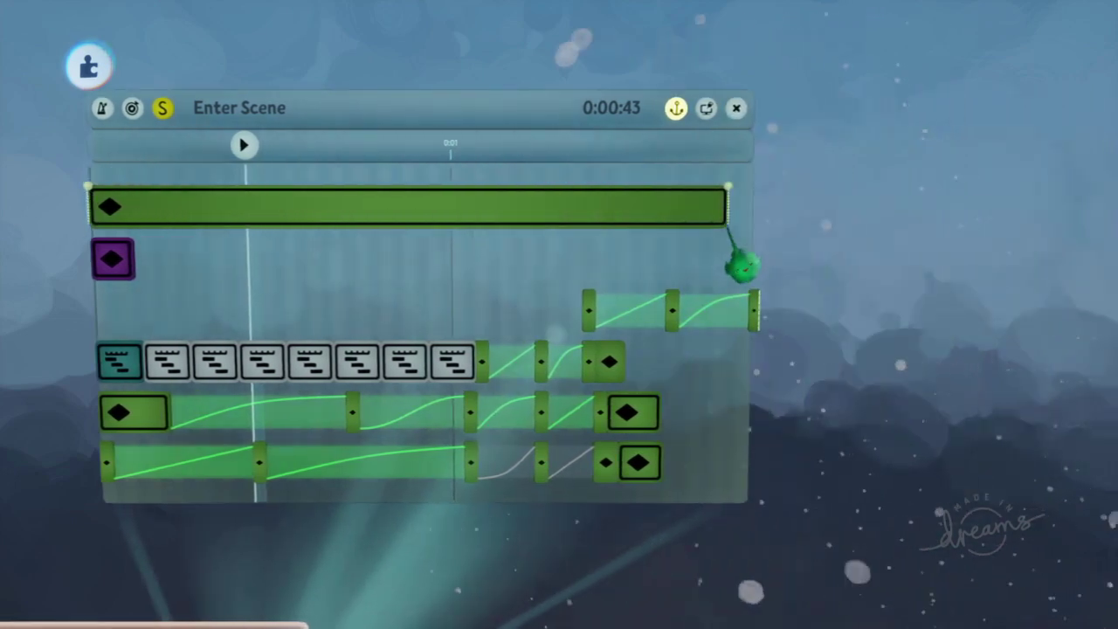
drag(813, 264, 782, 281)
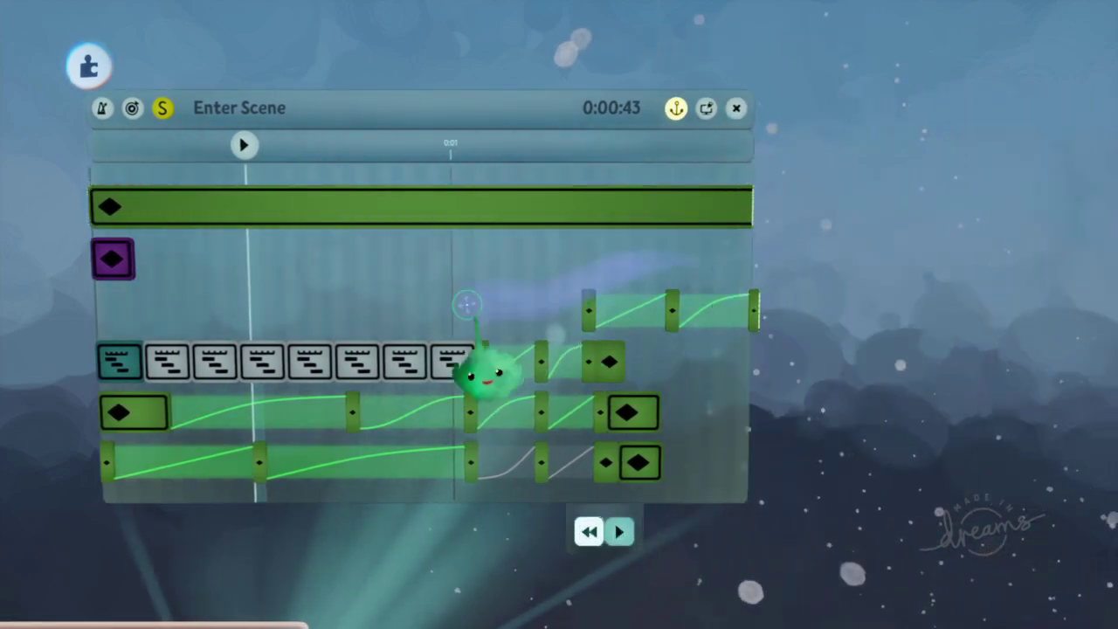
Step: Clone the red node into a stack of four and wire the nodes to inputs A to D of the Animation Mode selector
scroll(442, 297, down, 3)
scroll(510, 317, down, 2)
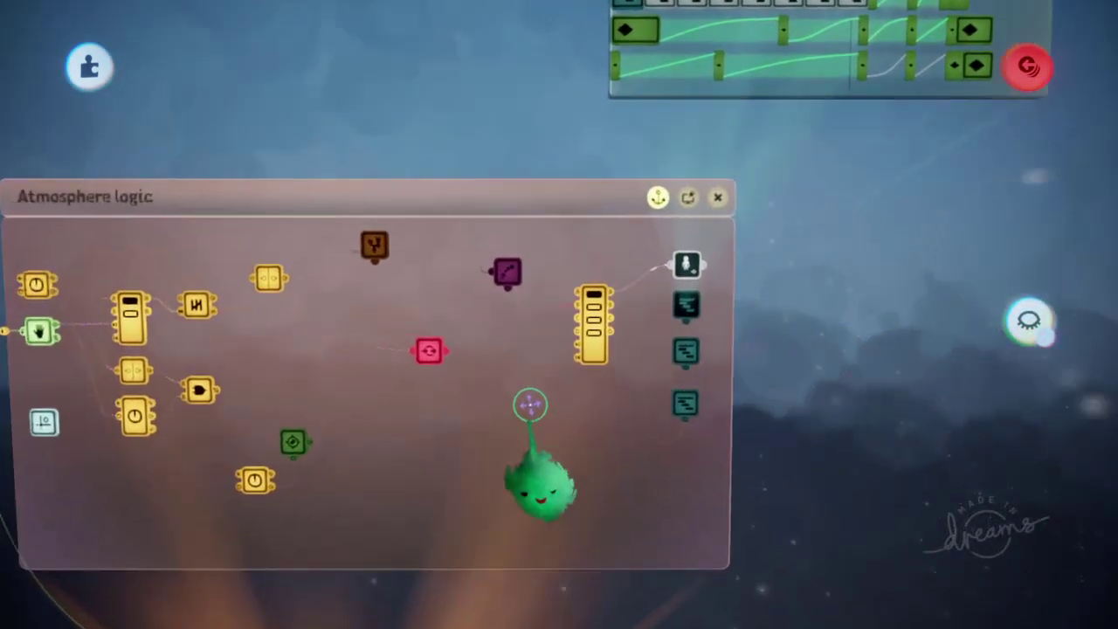
scroll(524, 403, up, 3)
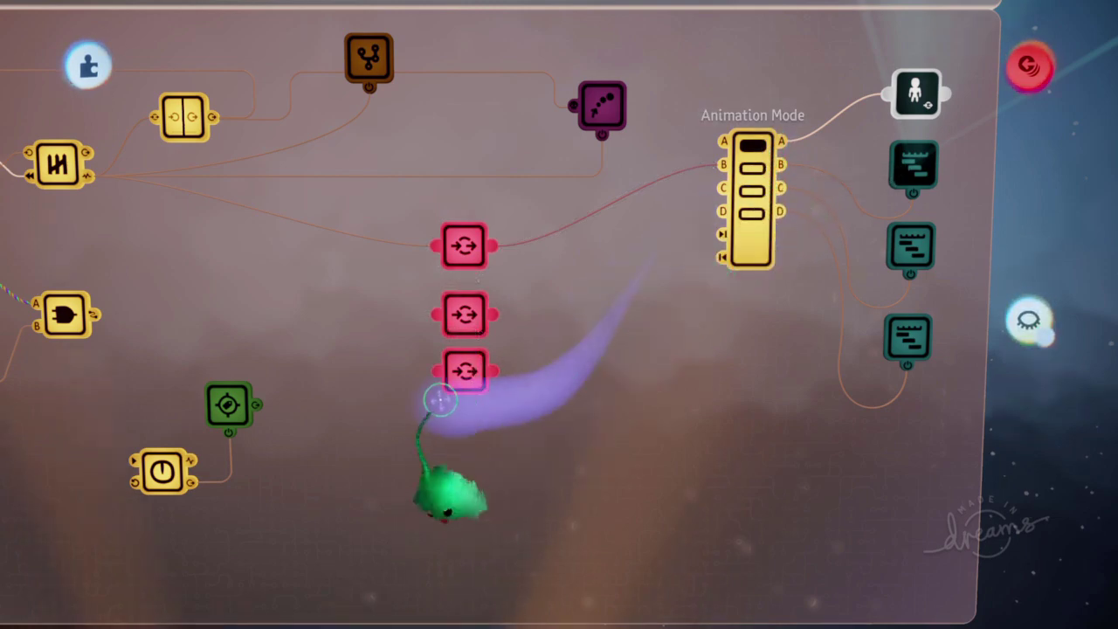
drag(461, 187, 472, 384)
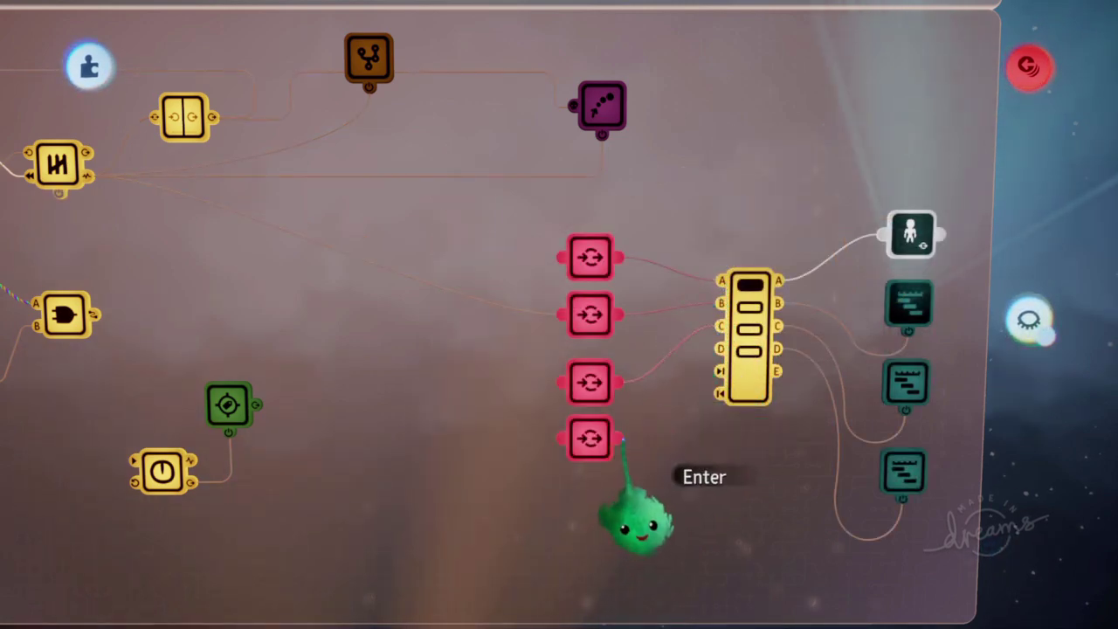
Step: Check the red keyframe in the Enter Scene timeline and inspect the settings of the Enter node
middle_drag(559, 358, 589, 282)
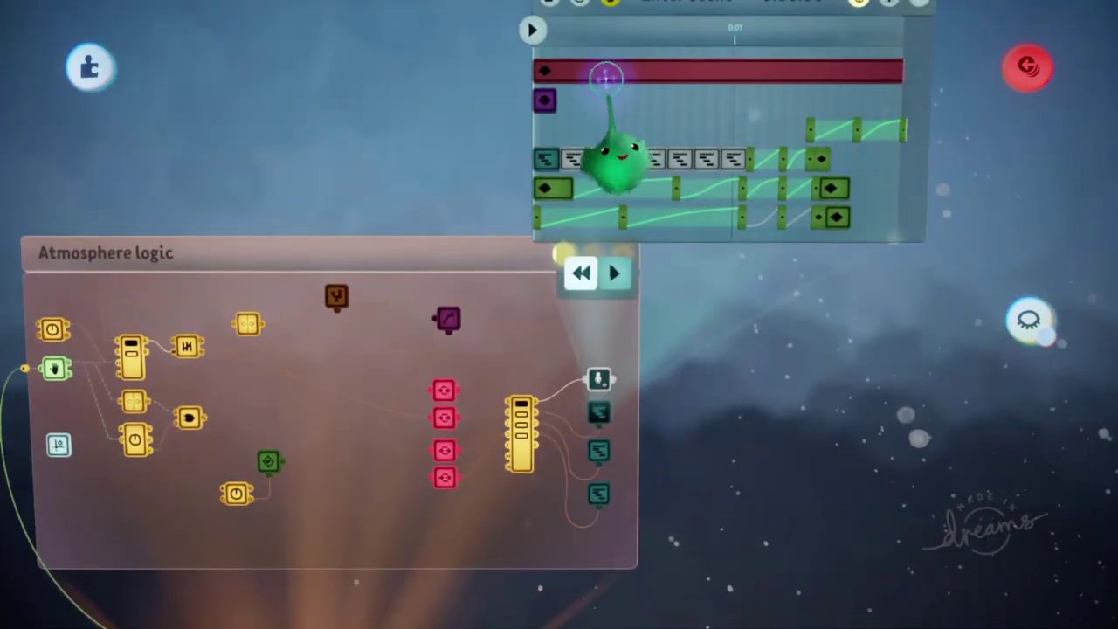
middle_drag(581, 468, 619, 125)
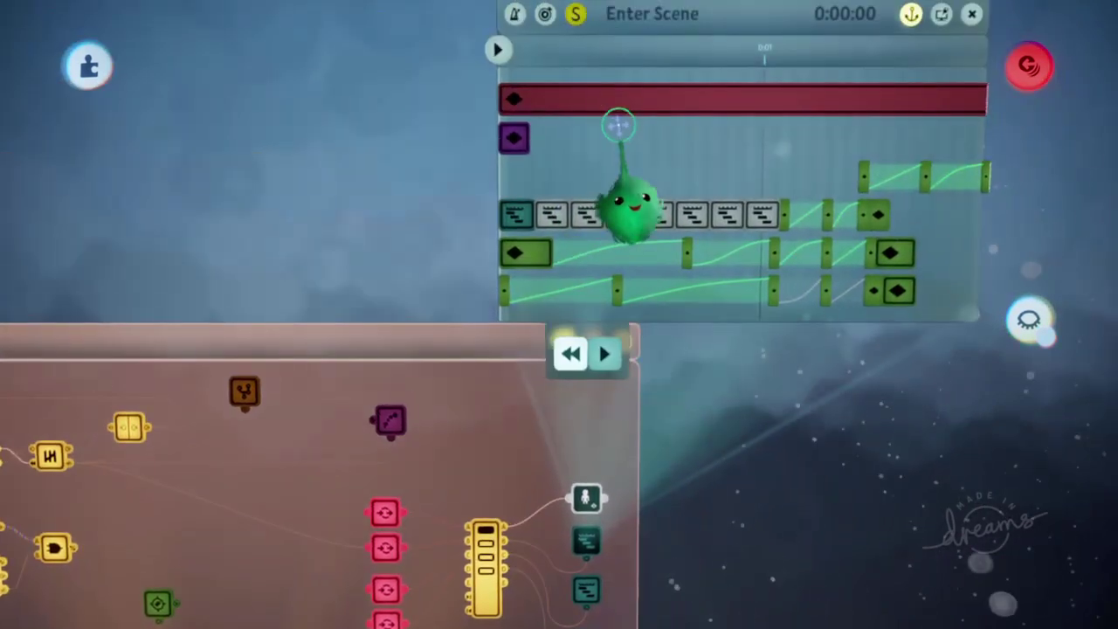
middle_drag(576, 410, 546, 227)
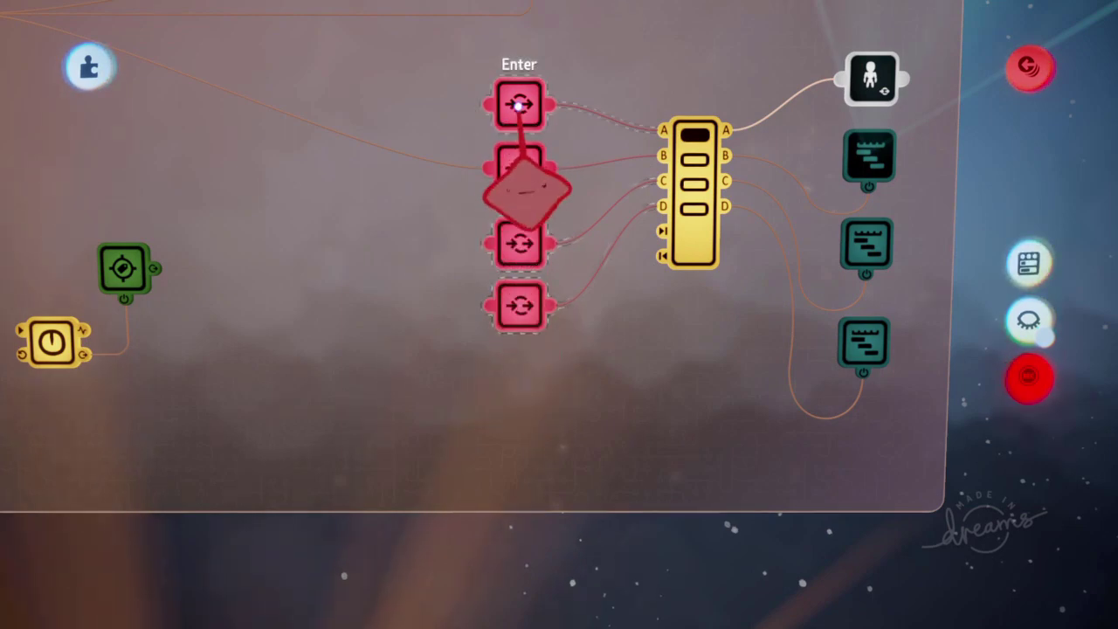
click(531, 157)
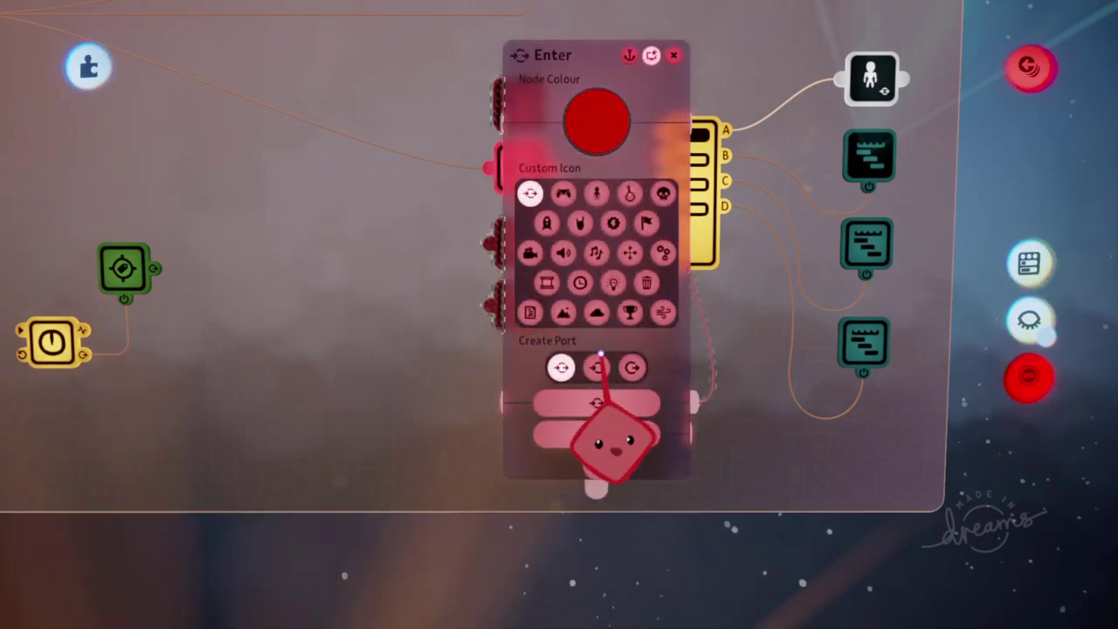
key(Escape)
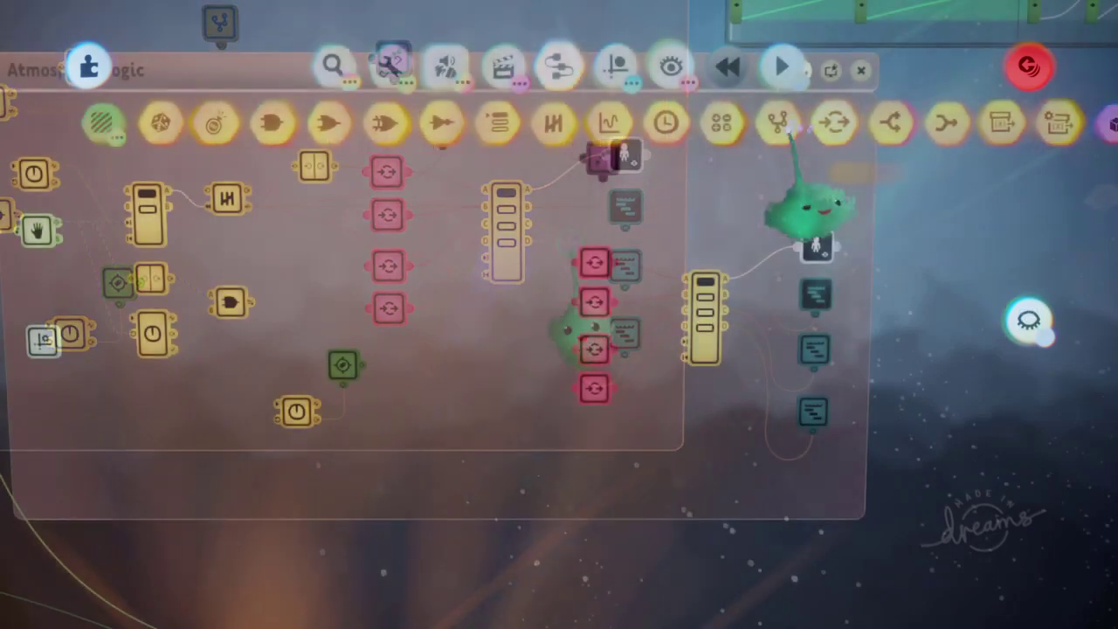
Step: Add a timer near the lowest red node, loop its output back to its input and wire it to that node
click(594, 125)
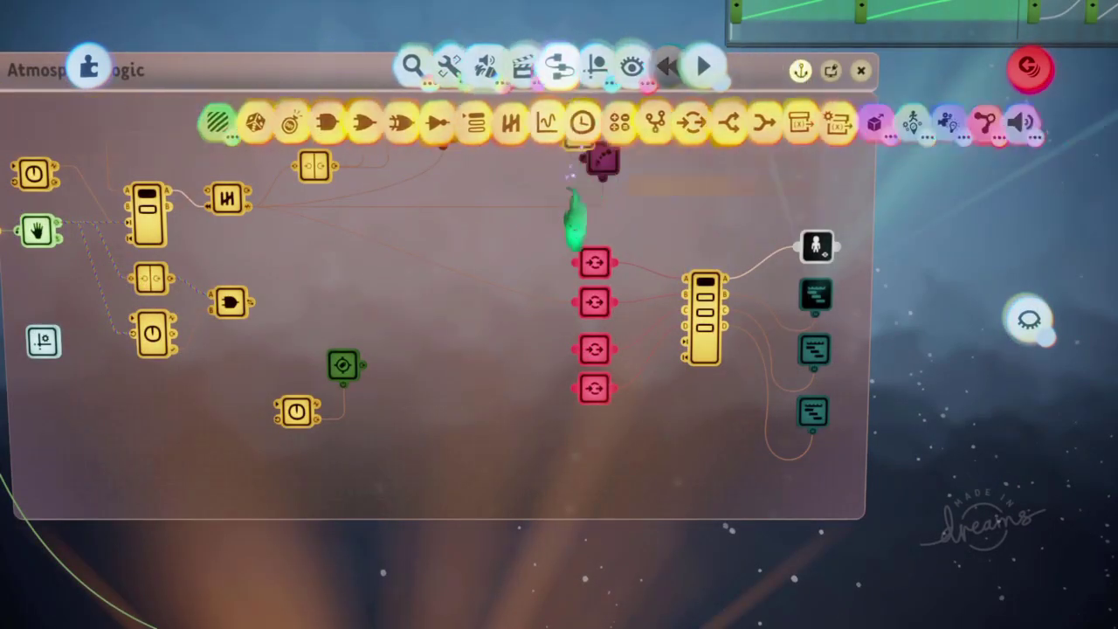
click(532, 370)
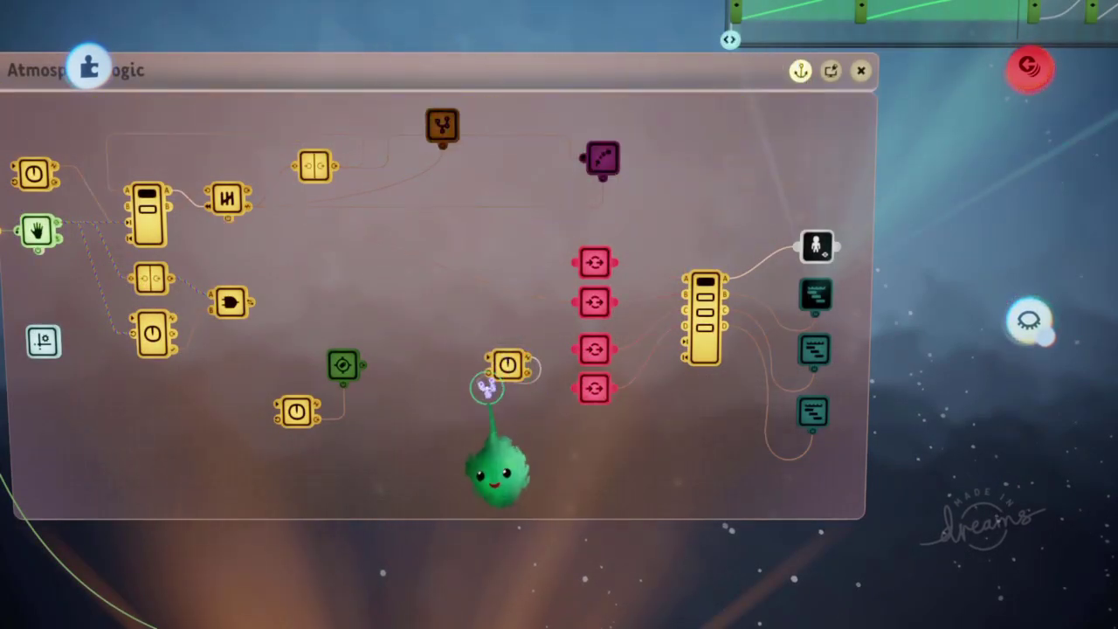
click(492, 376)
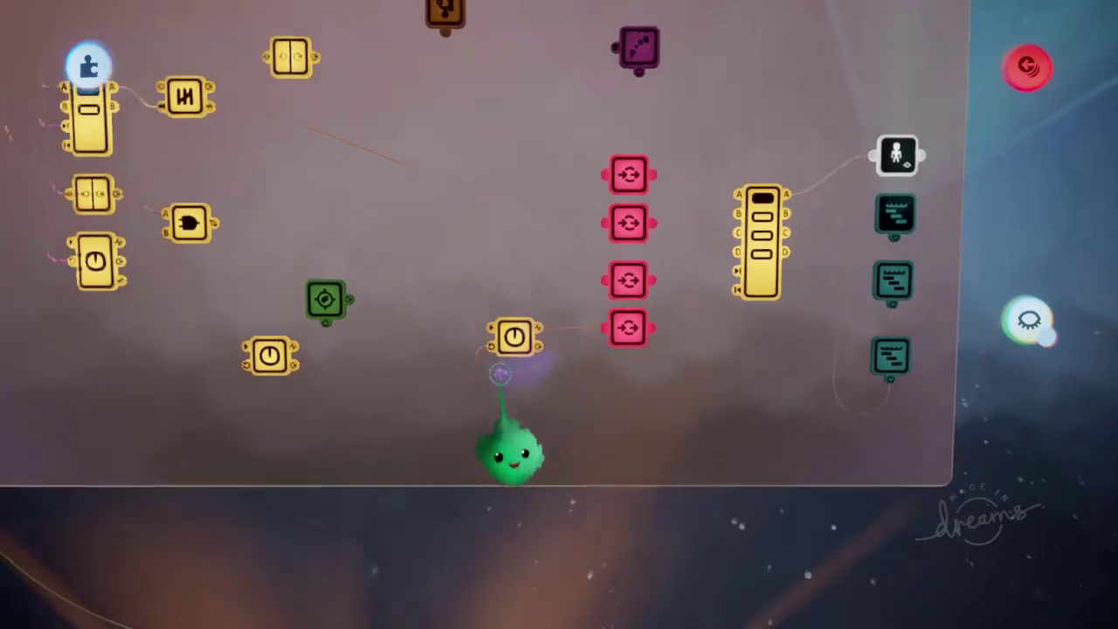
Step: Inspect where the red keyframe ends in the Enter Scene timeline and scrub the playhead back from the timeline's end
key(space)
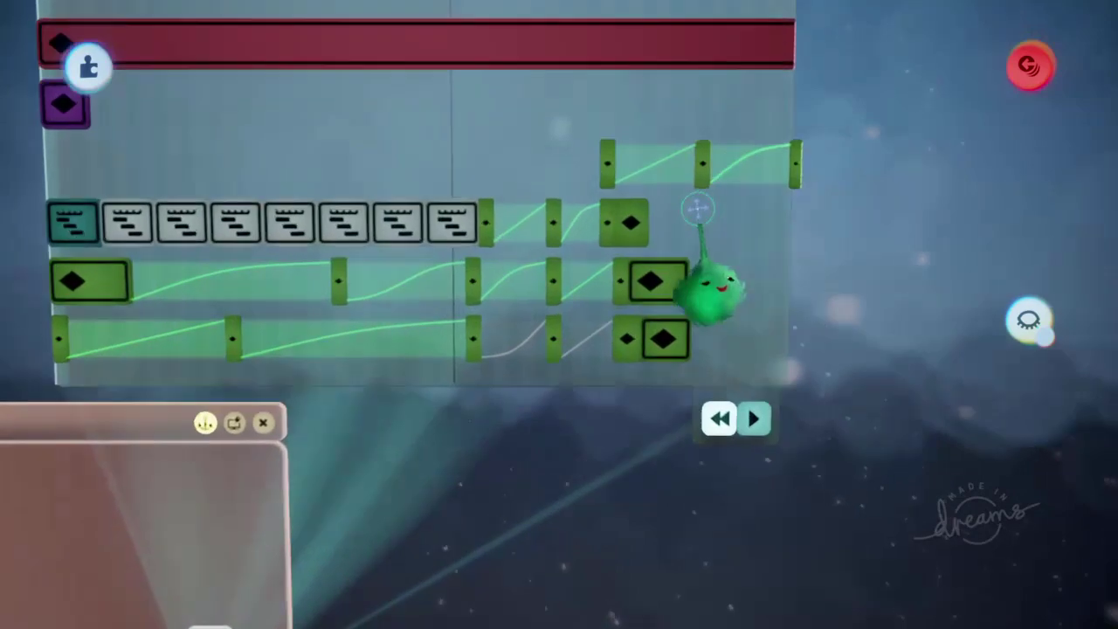
scroll(704, 199, up, 6)
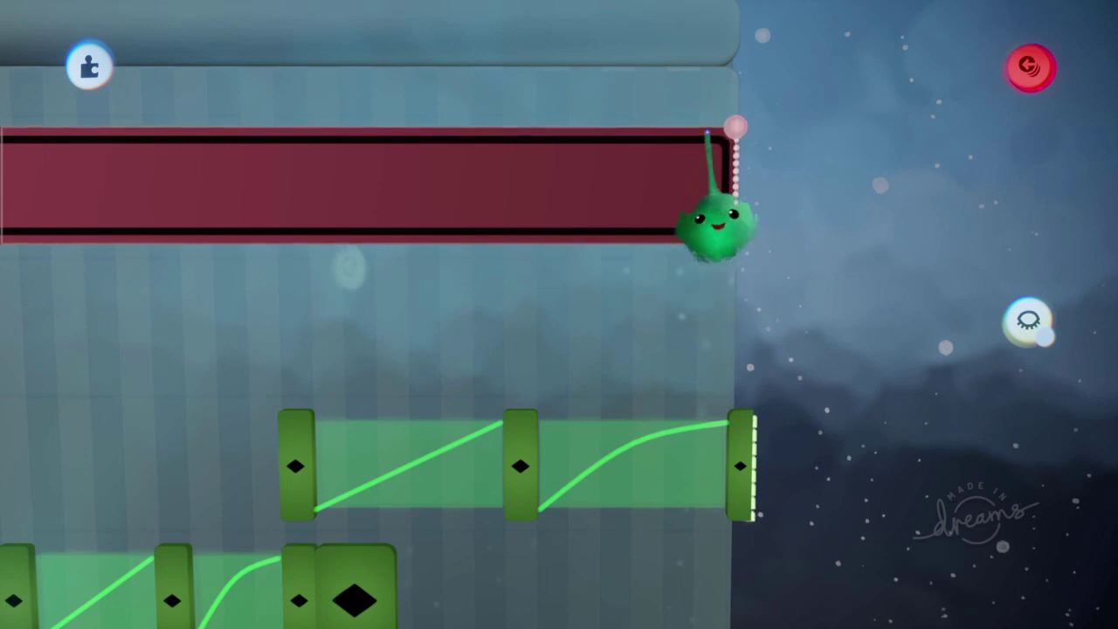
scroll(570, 227, down, 4)
scroll(734, 259, up, 1)
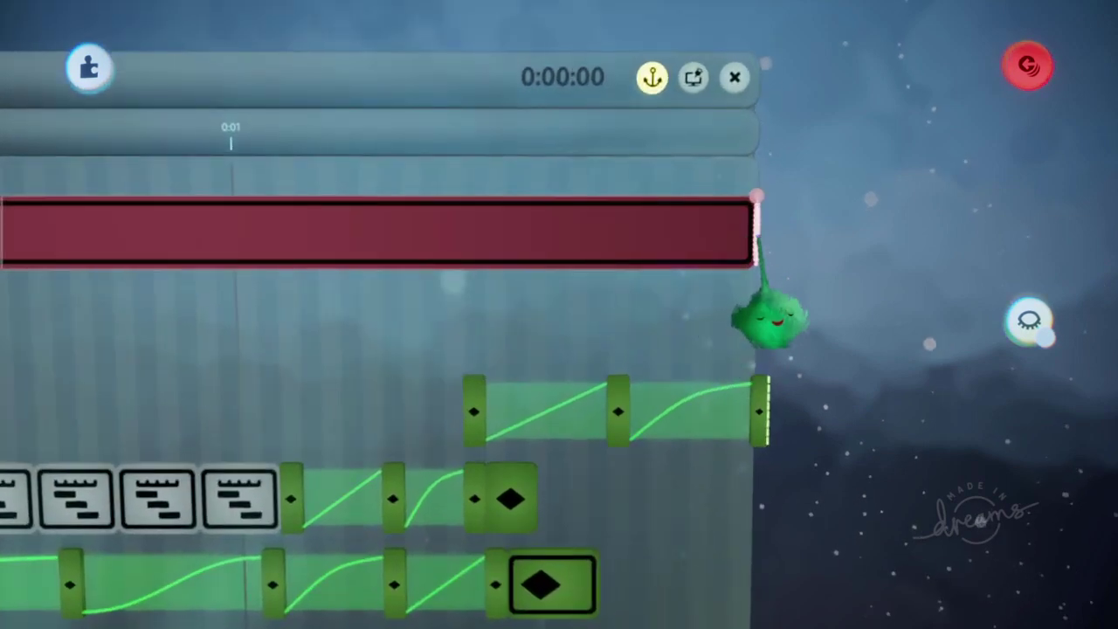
drag(672, 126, 706, 131)
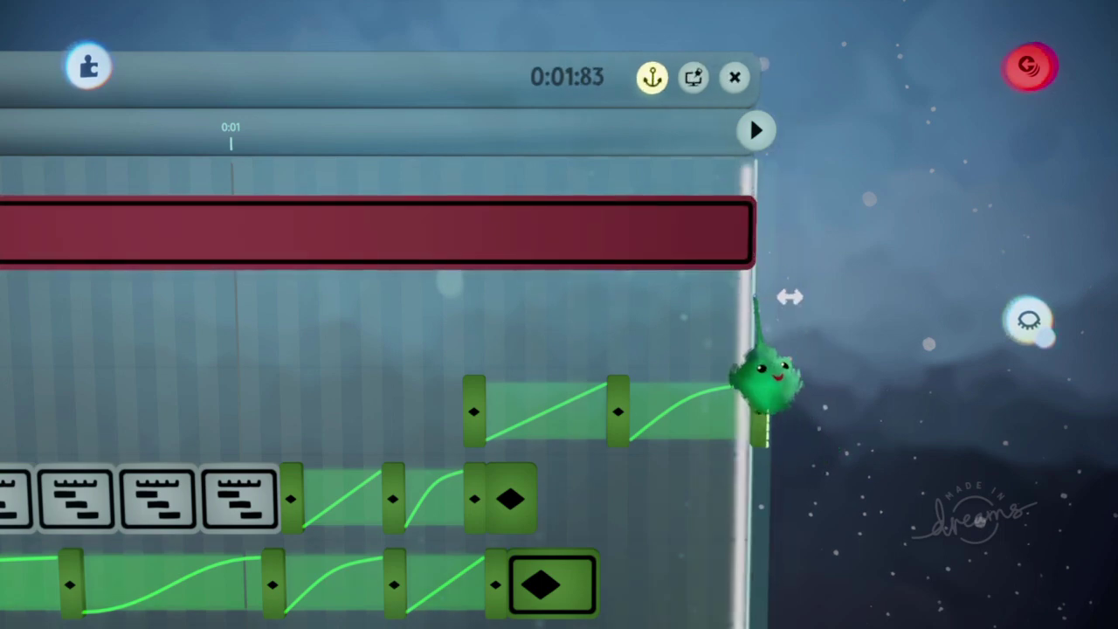
drag(755, 133, 364, 202)
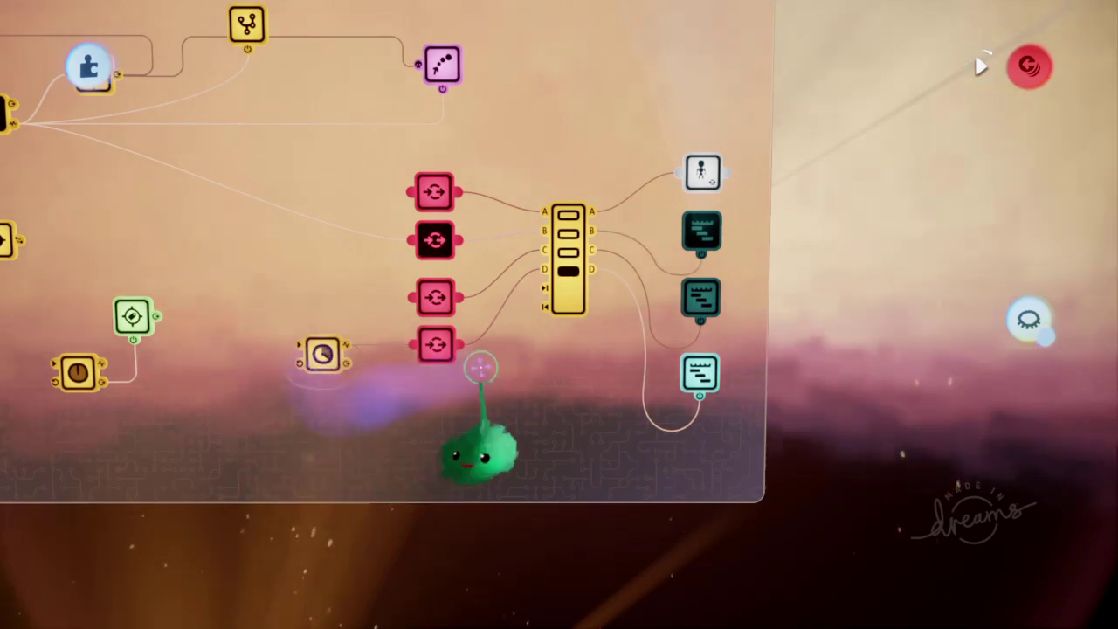
Step: Play the scene's logic and watch the bluetit's animation at the birdbath
scroll(645, 397, down, 5)
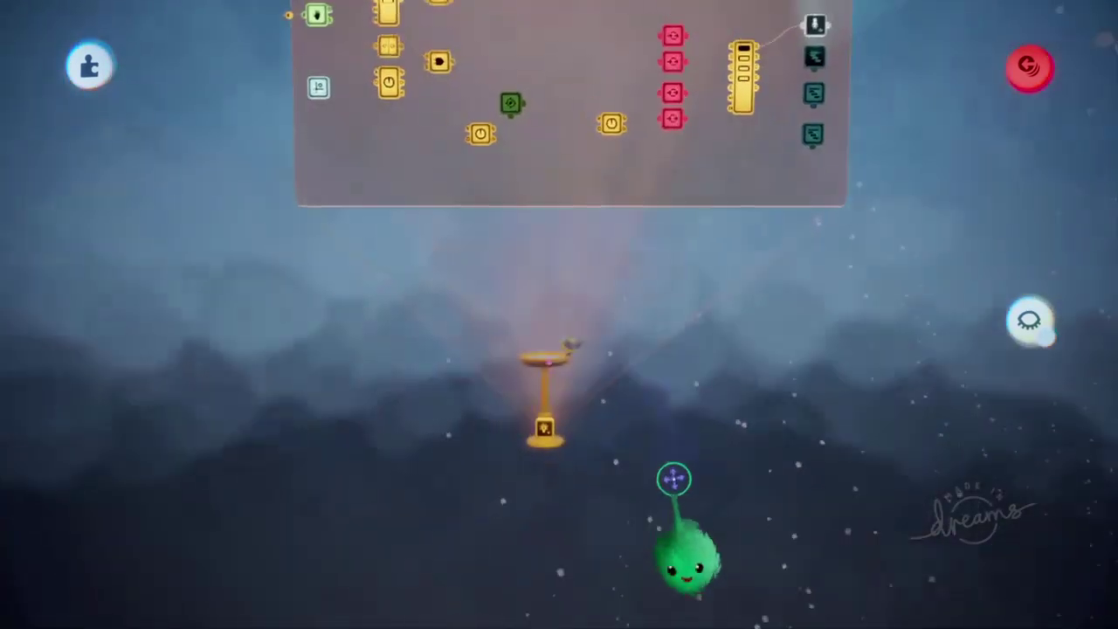
scroll(679, 477, up, 5)
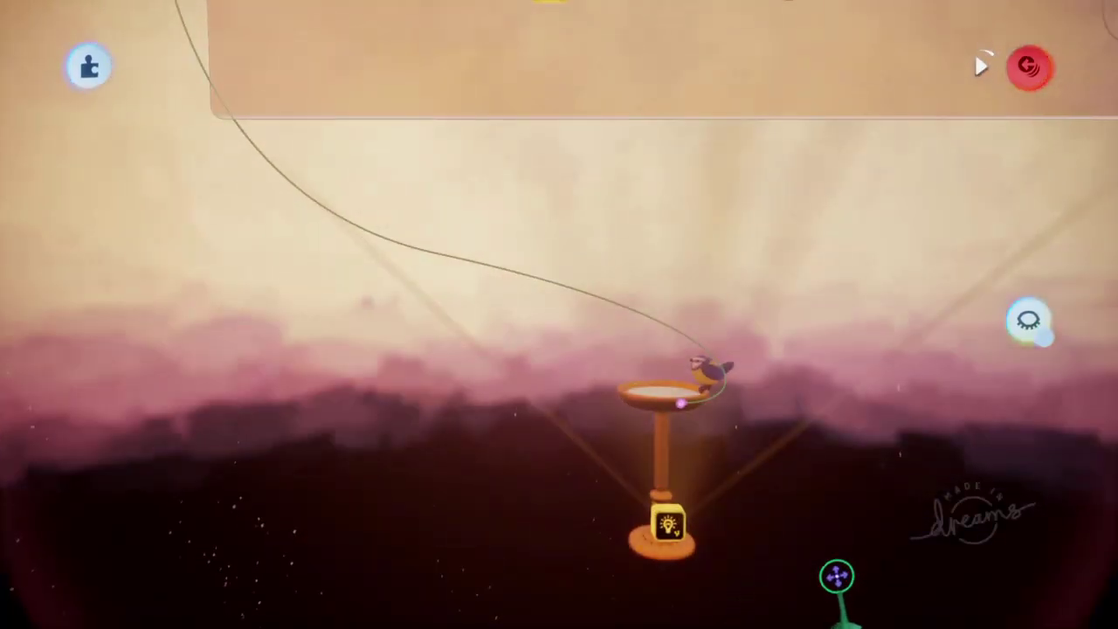